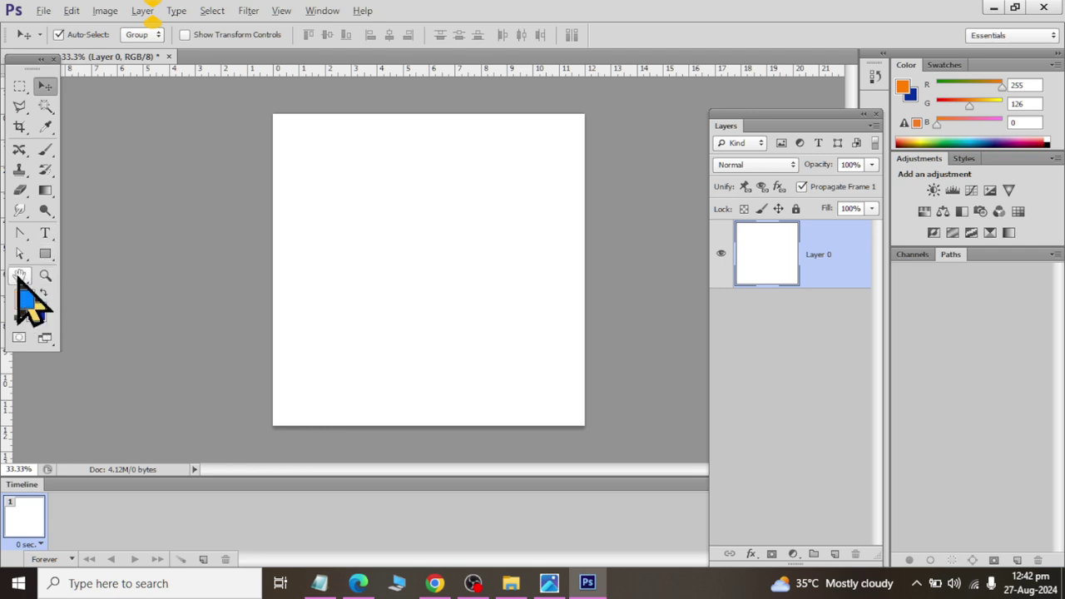
# Step: Activate the Pen tool and set its drawing mode to Shape
pyautogui.click(20, 235)
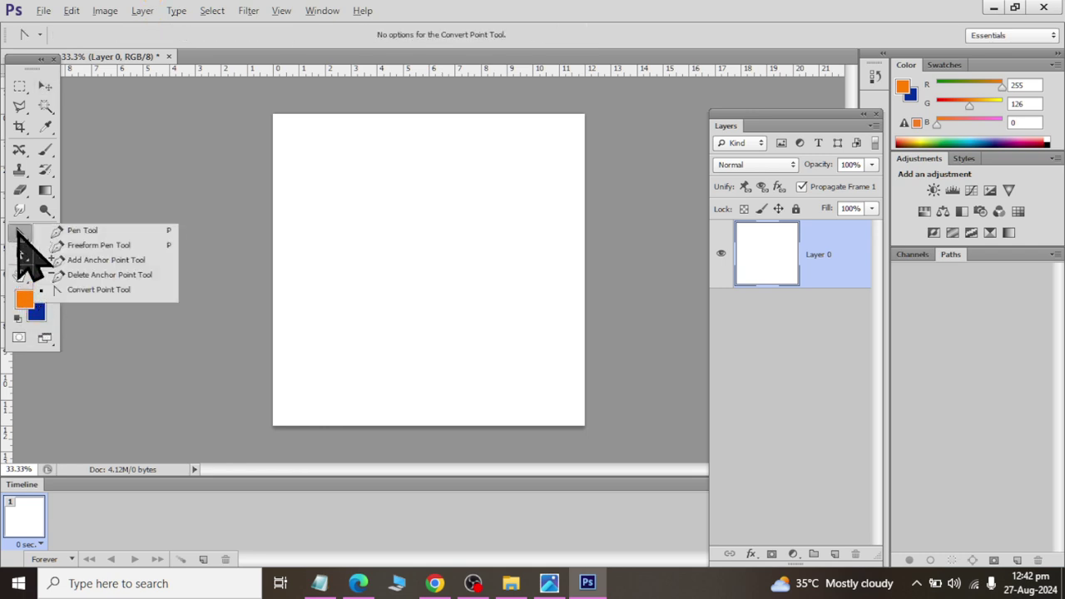
pyautogui.click(170, 231)
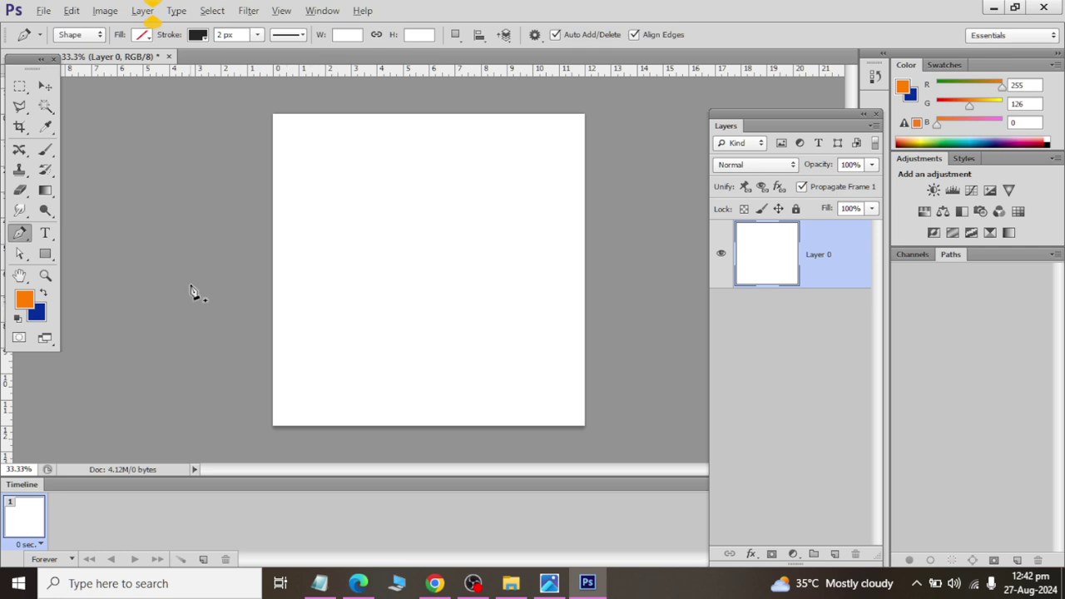
pyautogui.click(79, 34)
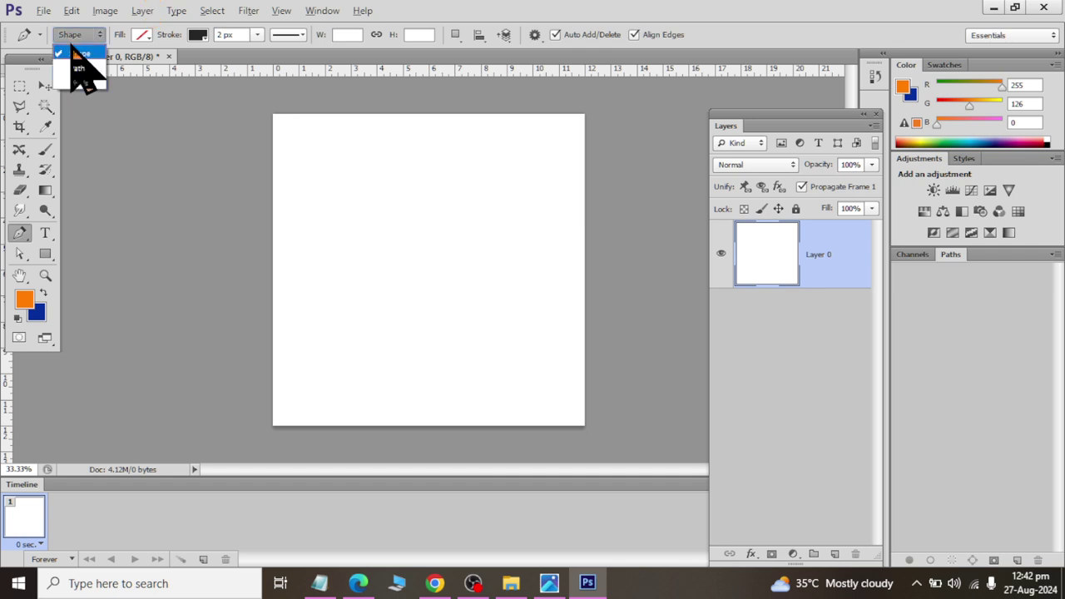
pyautogui.click(83, 53)
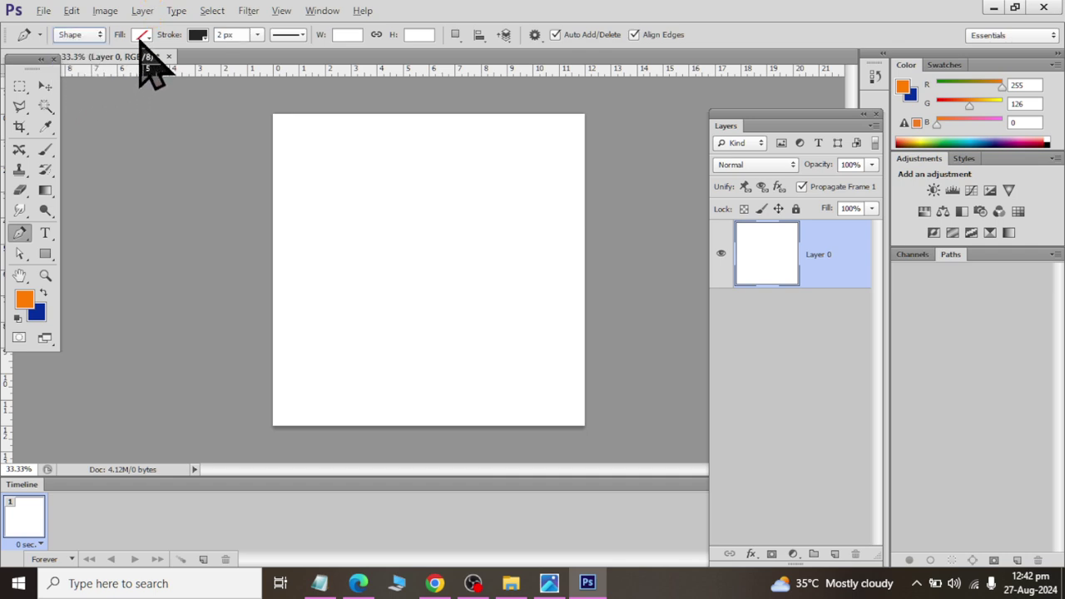
# Step: Review the fill, stroke colour and stroke width options for new pen shapes
pyautogui.click(142, 34)
pyautogui.click(197, 36)
pyautogui.click(197, 36)
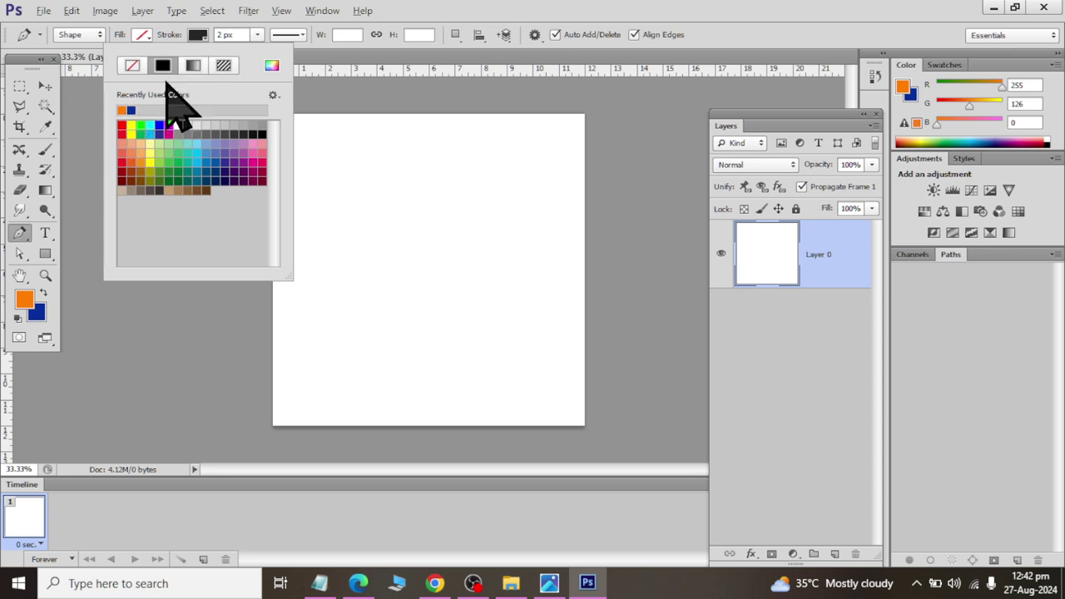
pyautogui.click(258, 34)
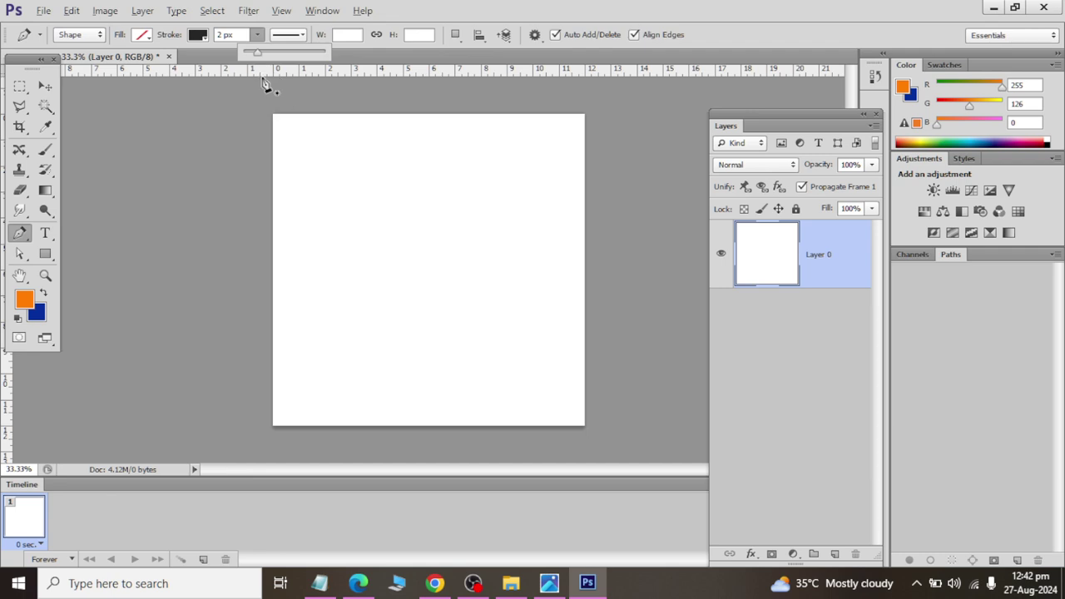
pyautogui.click(454, 23)
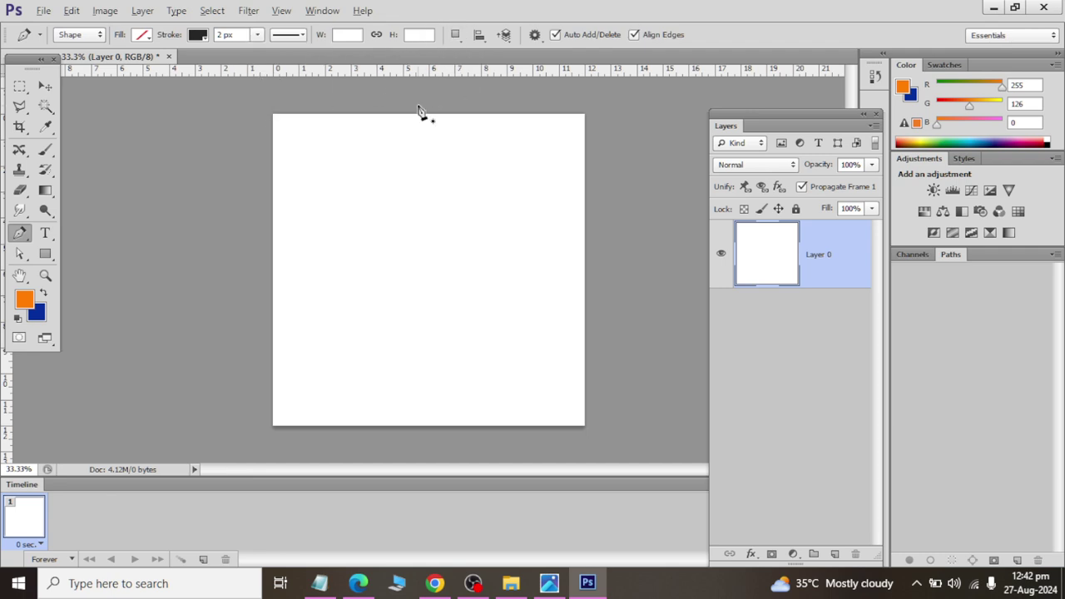
# Step: Draw a closed four-sided shape about 408 × 246 px in the upper-left area of the canvas
pyautogui.click(318, 183)
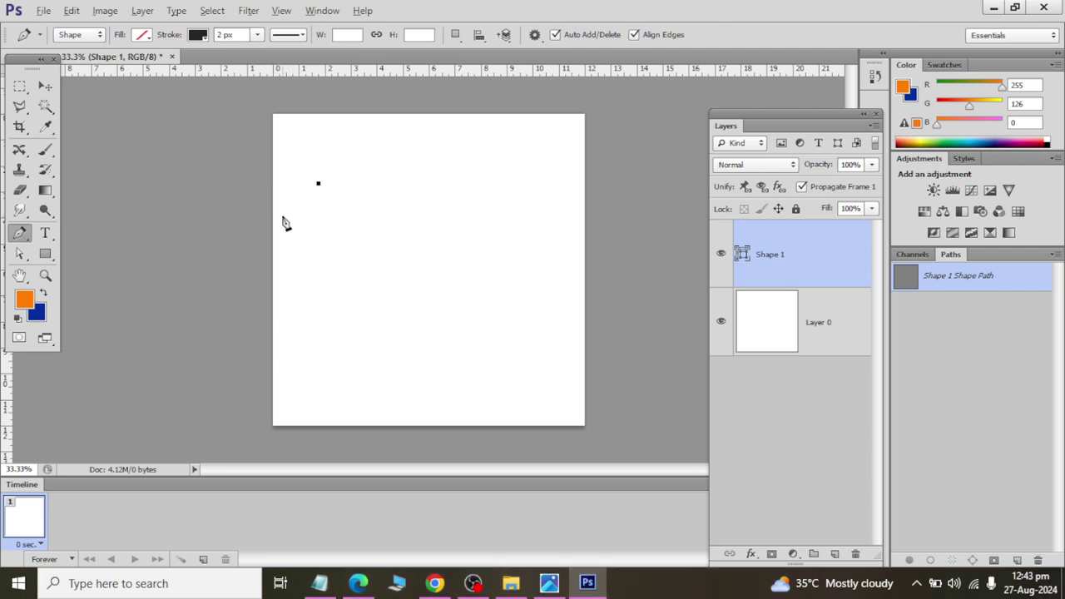
pyautogui.click(424, 164)
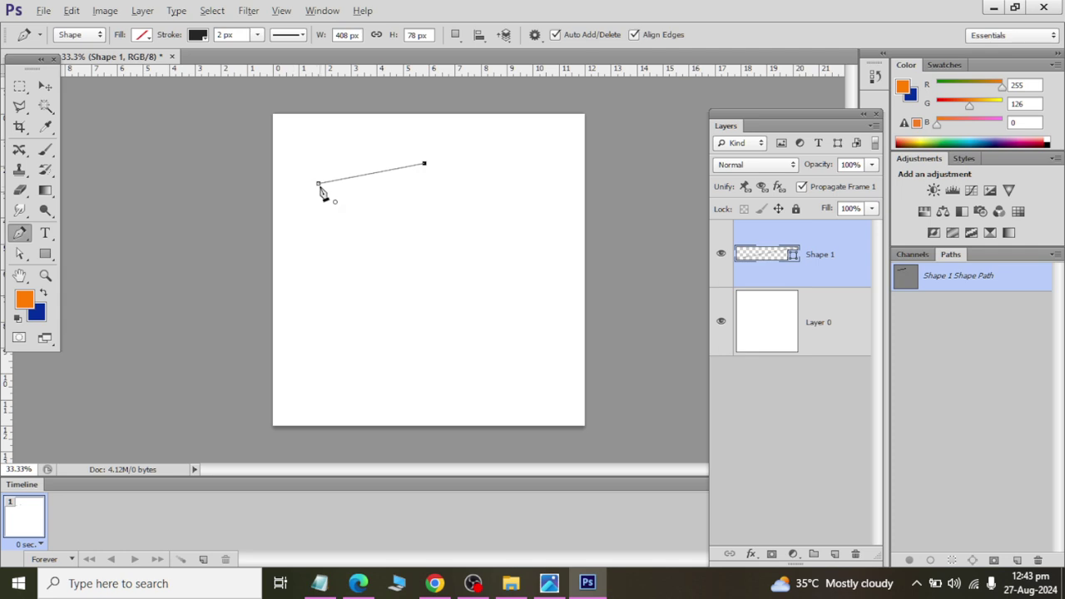
pyautogui.click(420, 225)
pyautogui.click(317, 184)
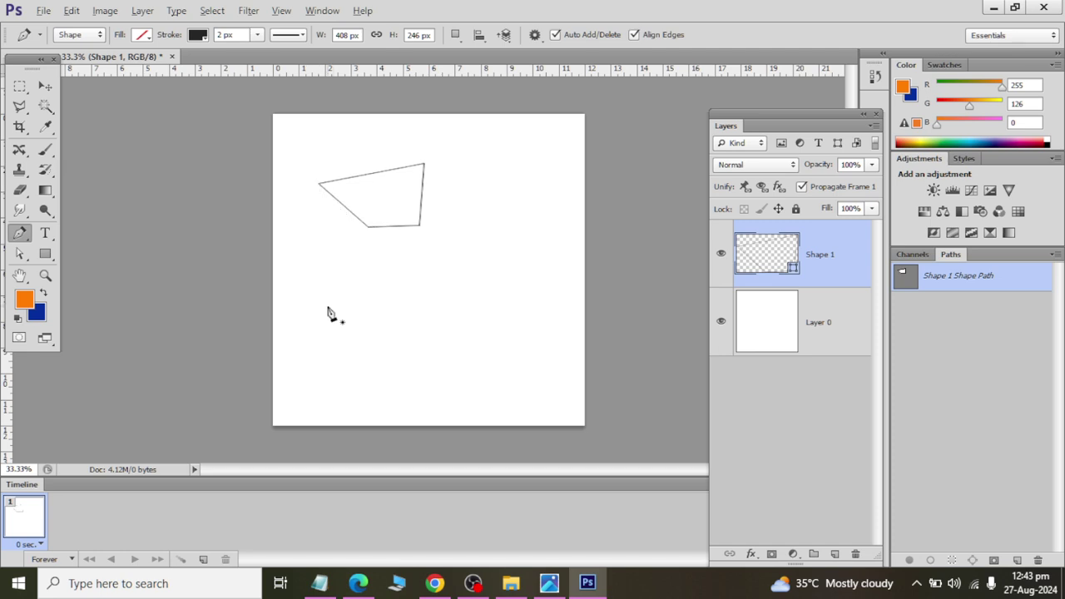
# Step: Try to recolour the four-sided shape through its solid colour picker
pyautogui.doubleClick(759, 261)
pyautogui.click(668, 366)
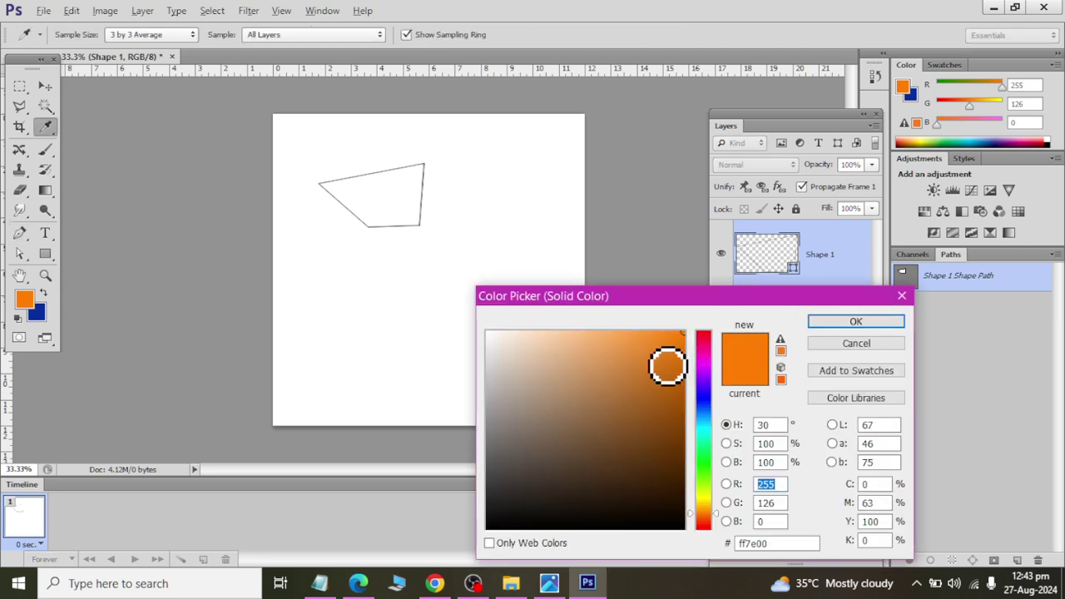
pyautogui.click(826, 321)
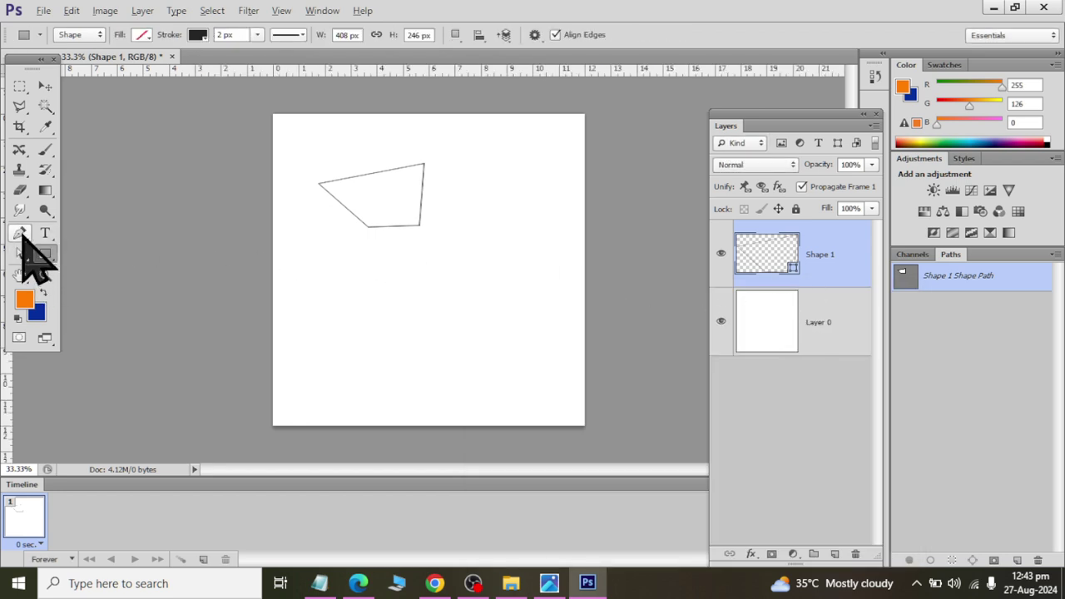
# Step: Fill the four-sided shape with Dark Green Cyan and thicken its stroke to 13.01 px
pyautogui.click(142, 34)
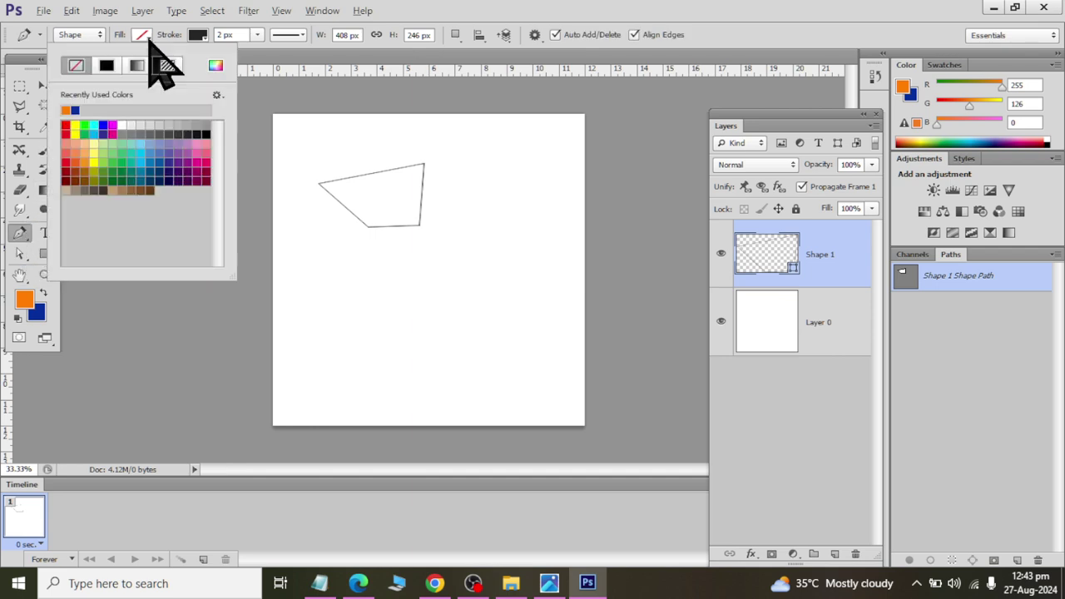
pyautogui.click(135, 163)
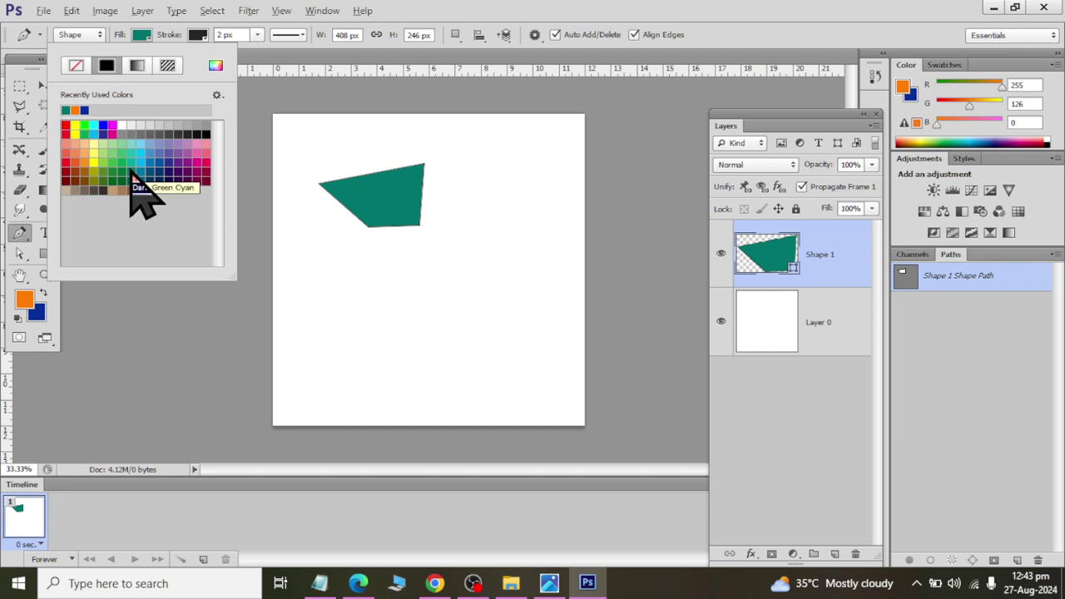
pyautogui.click(268, 65)
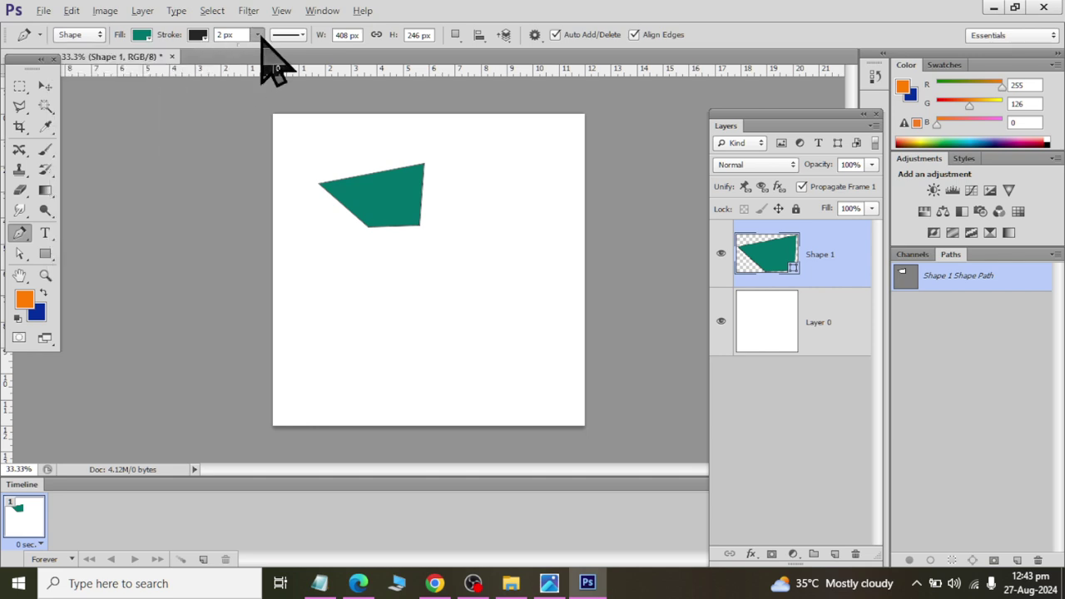
pyautogui.moveTo(263, 42)
pyautogui.mouseDown()
pyautogui.moveTo(261, 64)
pyautogui.moveTo(269, 59)
pyautogui.mouseUp()
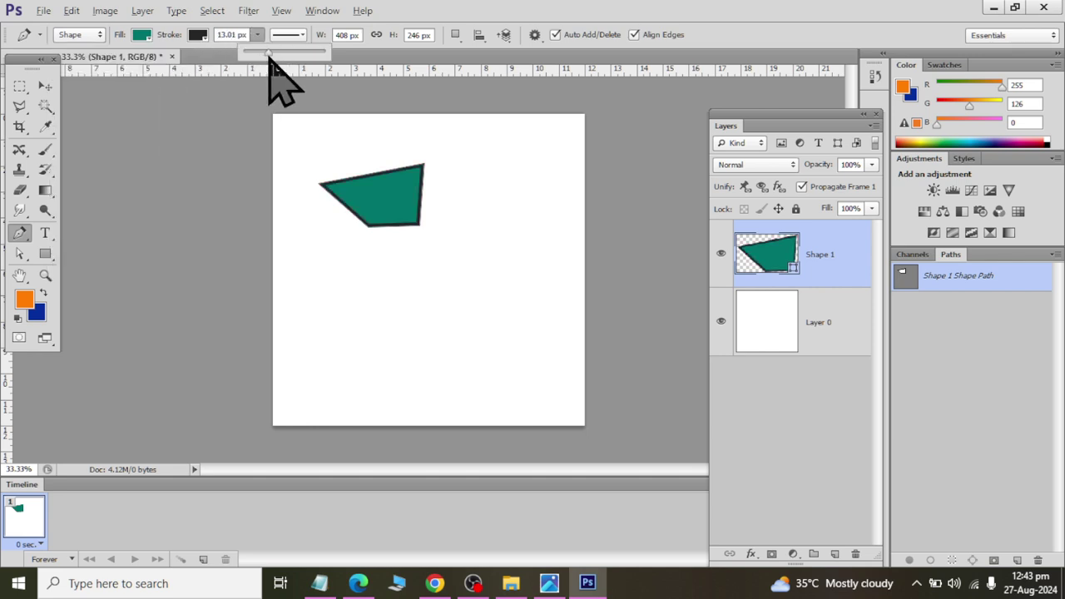
# Step: Remove the stroke from the green four-sided shape
pyautogui.click(197, 35)
pyautogui.click(132, 66)
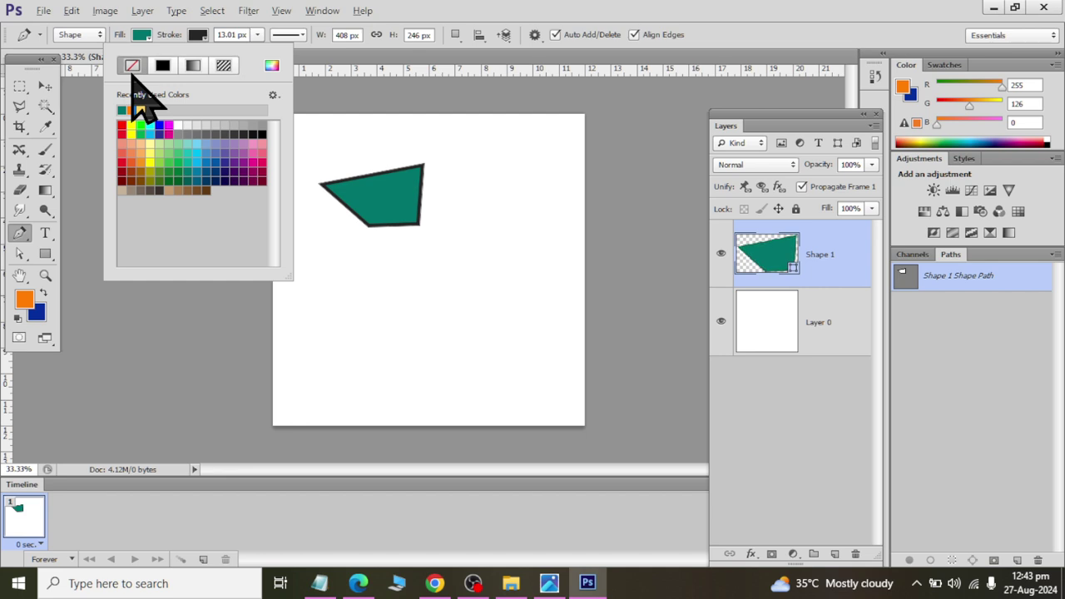
pyautogui.click(418, 36)
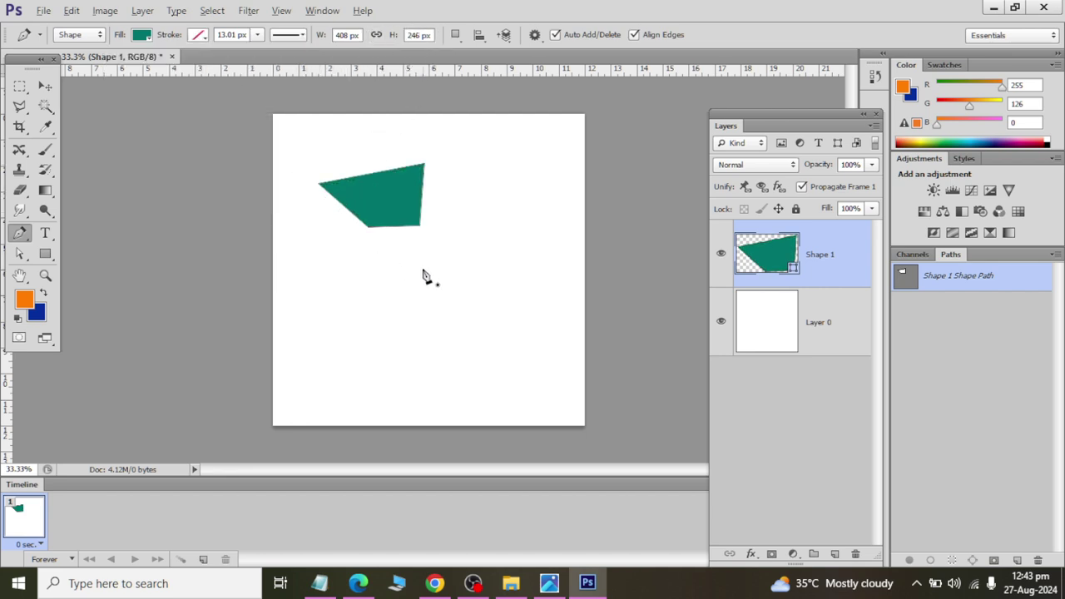
# Step: Return to the Pen tool and set the four-sided shape's fill to none
pyautogui.rightClick(28, 229)
pyautogui.click(65, 230)
pyautogui.click(142, 35)
pyautogui.click(78, 64)
pyautogui.click(193, 42)
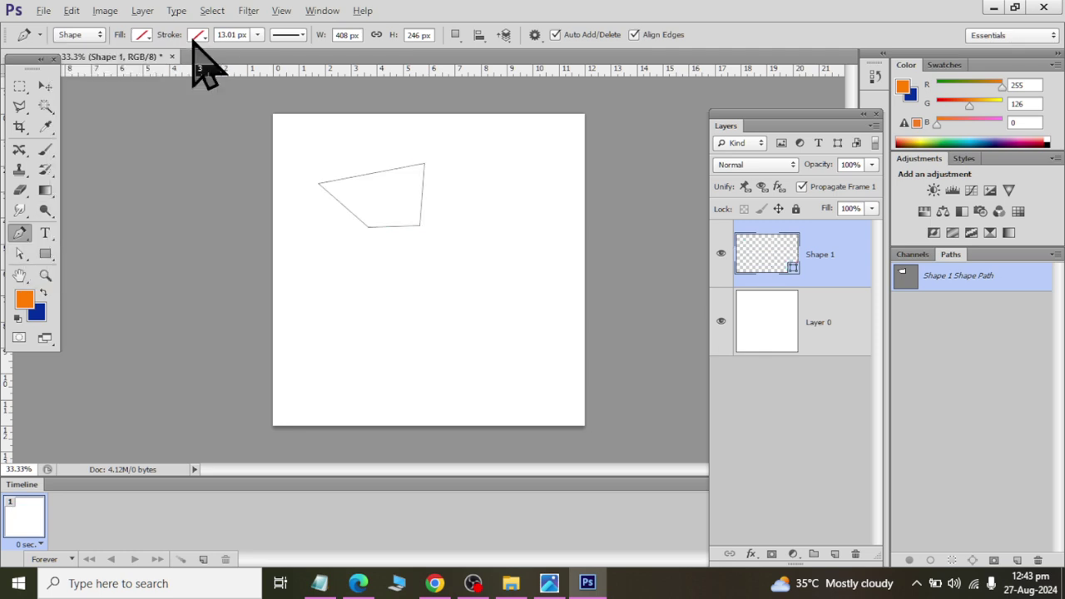
# Step: Give the four-sided shape a solid black stroke with a width of 2 px
pyautogui.click(198, 37)
pyautogui.click(162, 65)
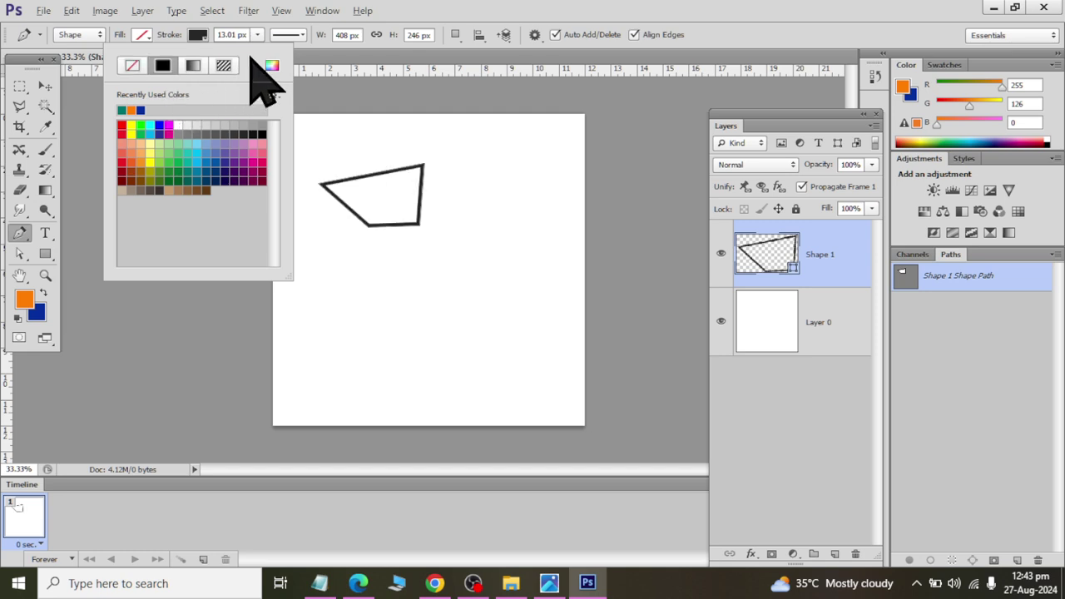
pyautogui.click(257, 35)
pyautogui.moveTo(258, 54)
pyautogui.mouseDown()
pyautogui.moveTo(240, 64)
pyautogui.moveTo(252, 86)
pyautogui.moveTo(246, 61)
pyautogui.mouseUp()
# Step: Add a new layer and draw a closed six-sided shape with a zigzag lower edge, about 816 × 864 px, below the first shape
pyautogui.click(835, 563)
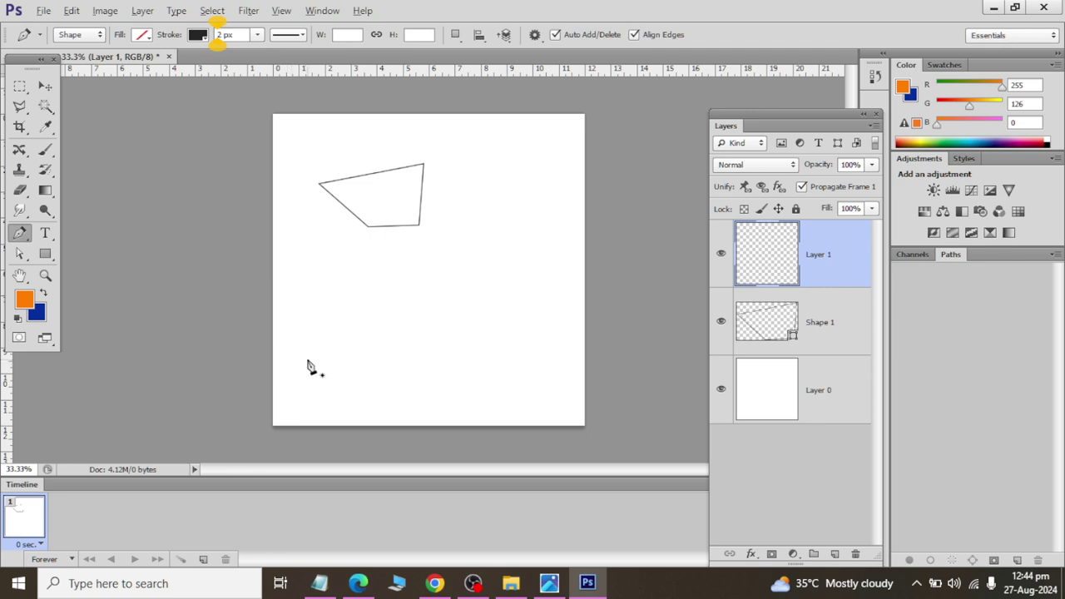
pyautogui.click(309, 343)
pyautogui.click(519, 193)
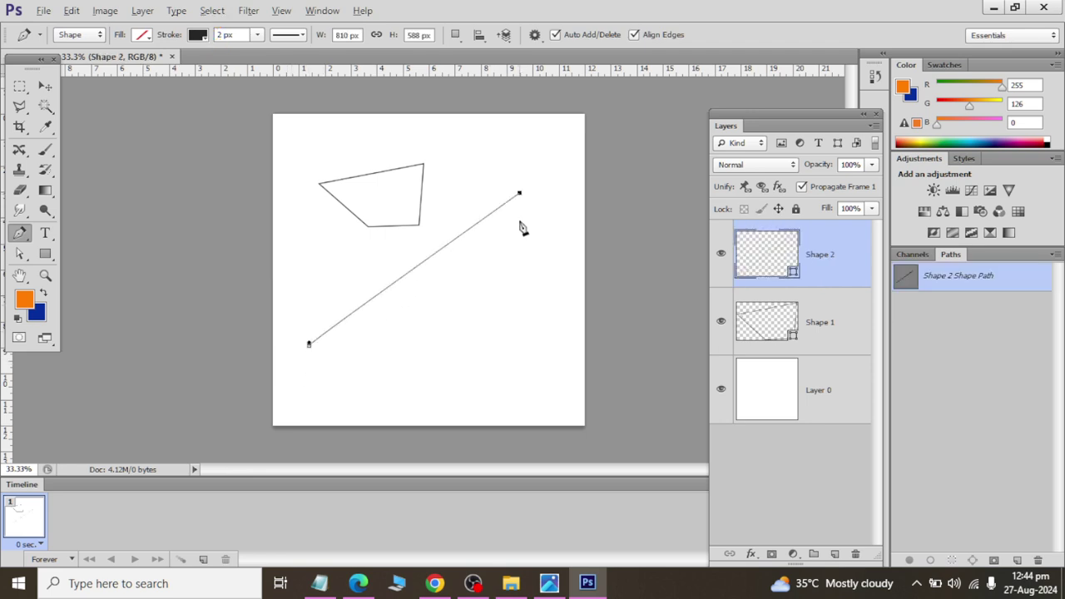
pyautogui.click(521, 346)
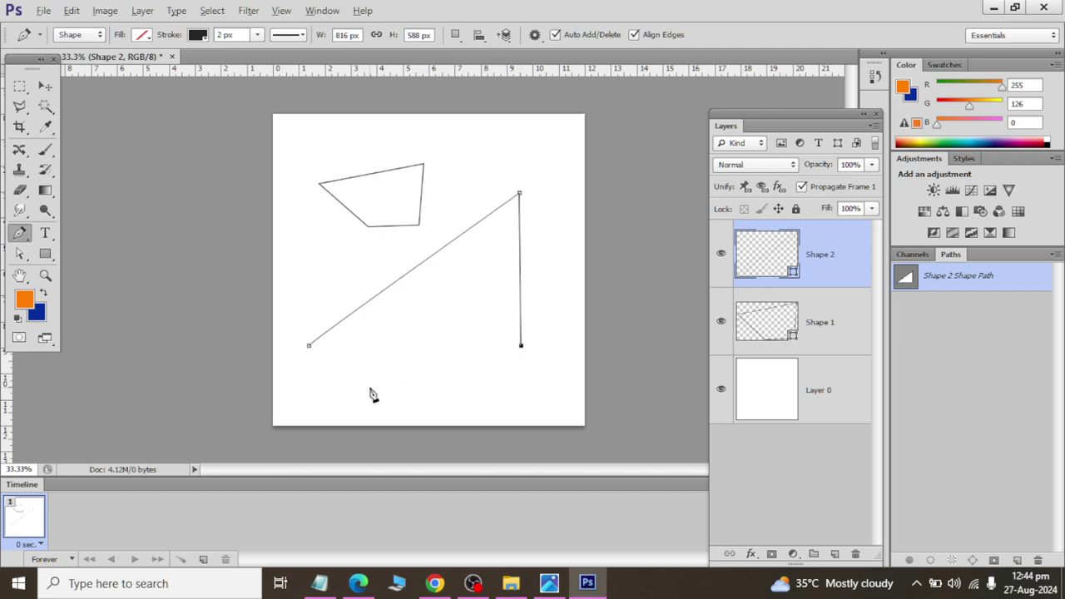
pyautogui.click(439, 410)
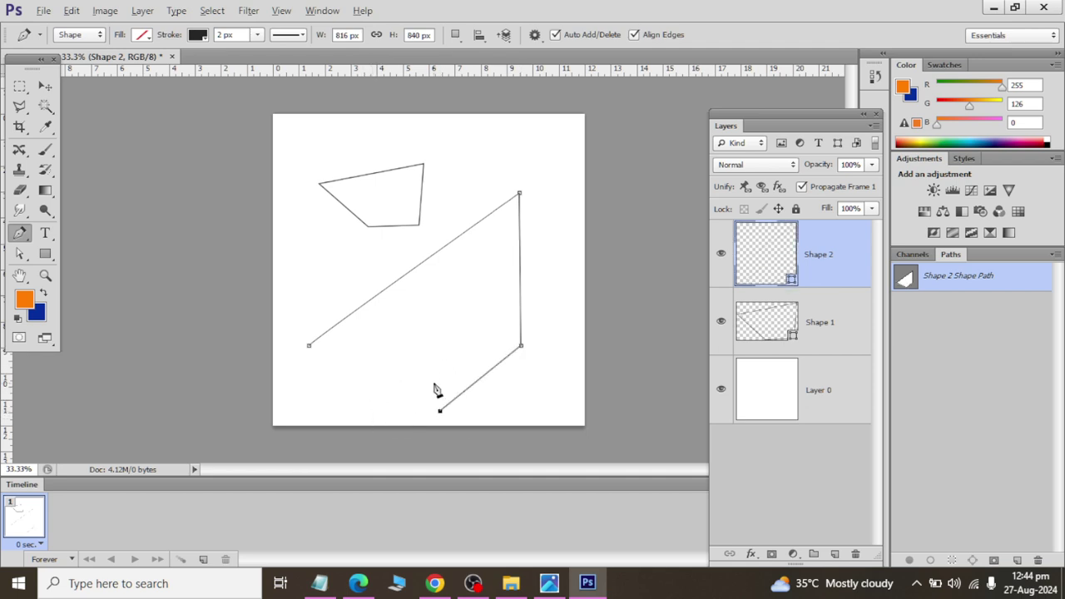
pyautogui.click(412, 337)
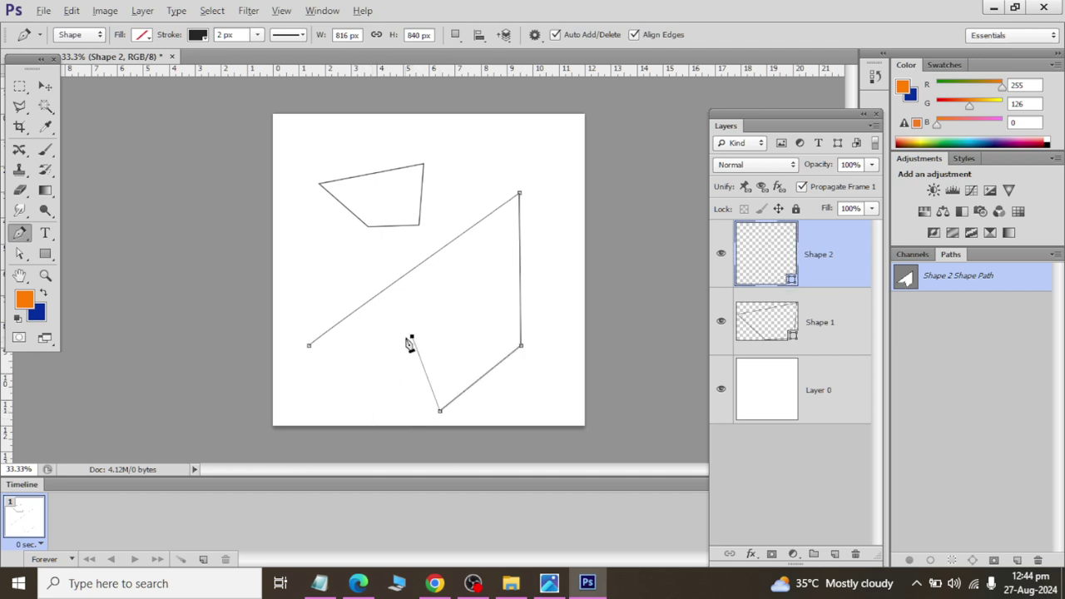
pyautogui.click(339, 417)
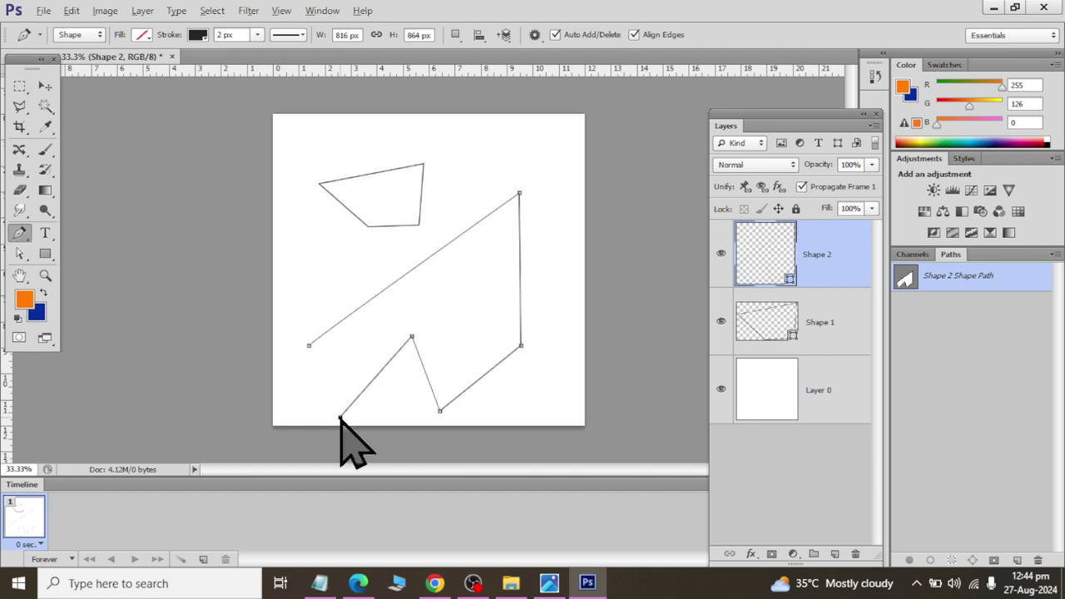
pyautogui.click(309, 346)
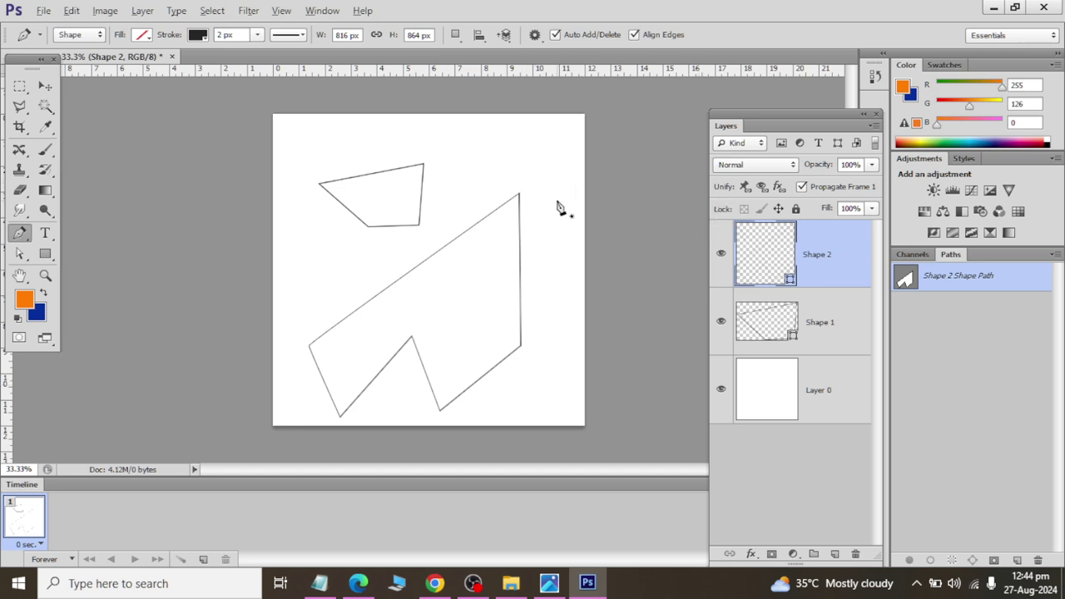
# Step: Delete the topmost, far-right and inner peak anchor points of the six-sided shape with the Delete Anchor Point tool
pyautogui.click(19, 234)
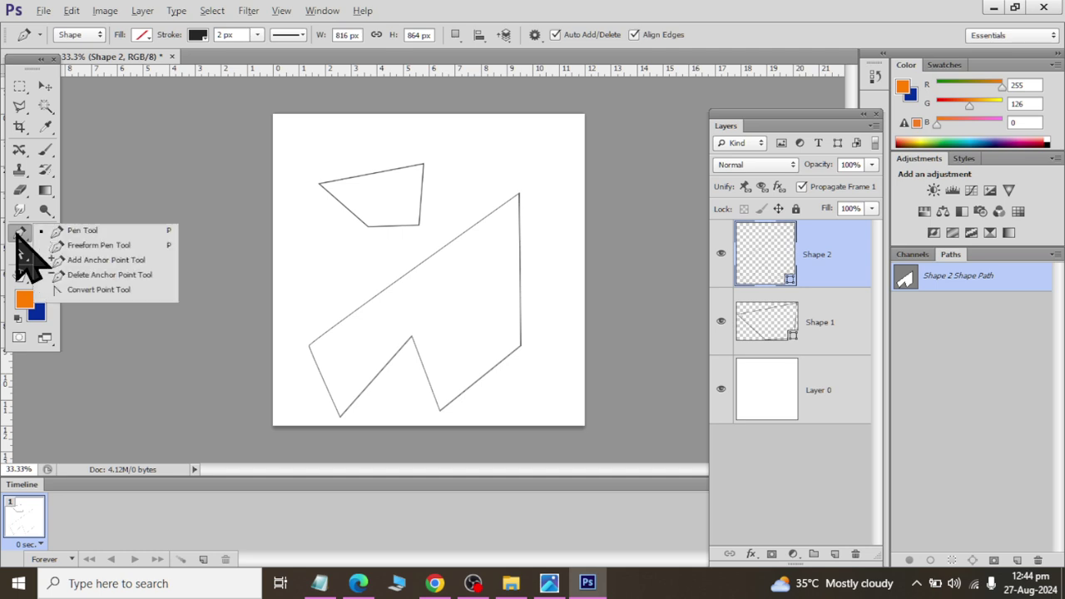
pyautogui.click(87, 246)
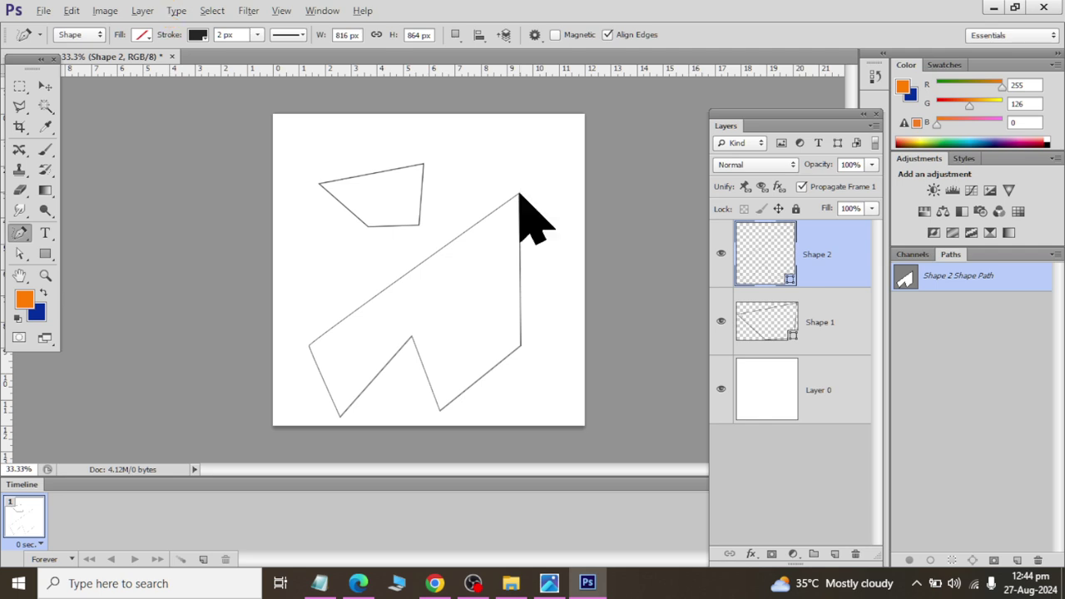
pyautogui.rightClick(21, 237)
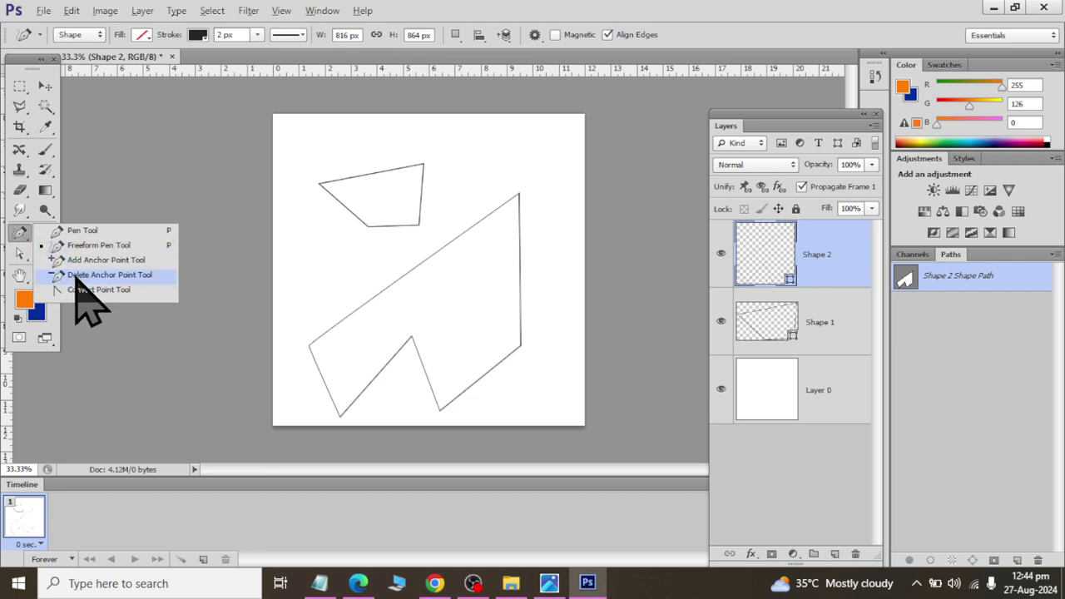
pyautogui.click(92, 274)
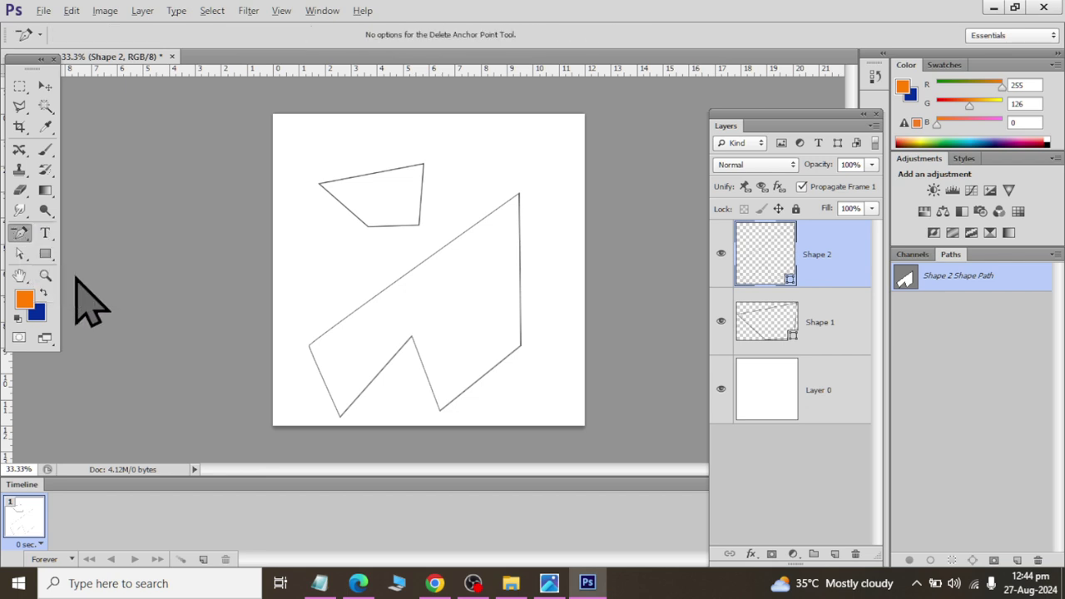
pyautogui.click(519, 195)
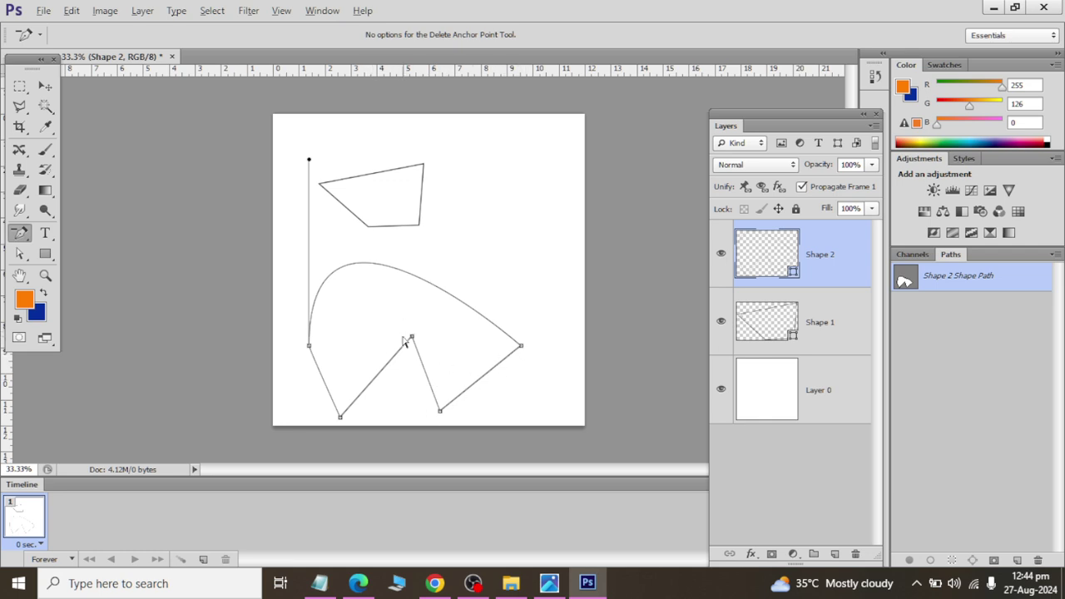
pyautogui.click(521, 347)
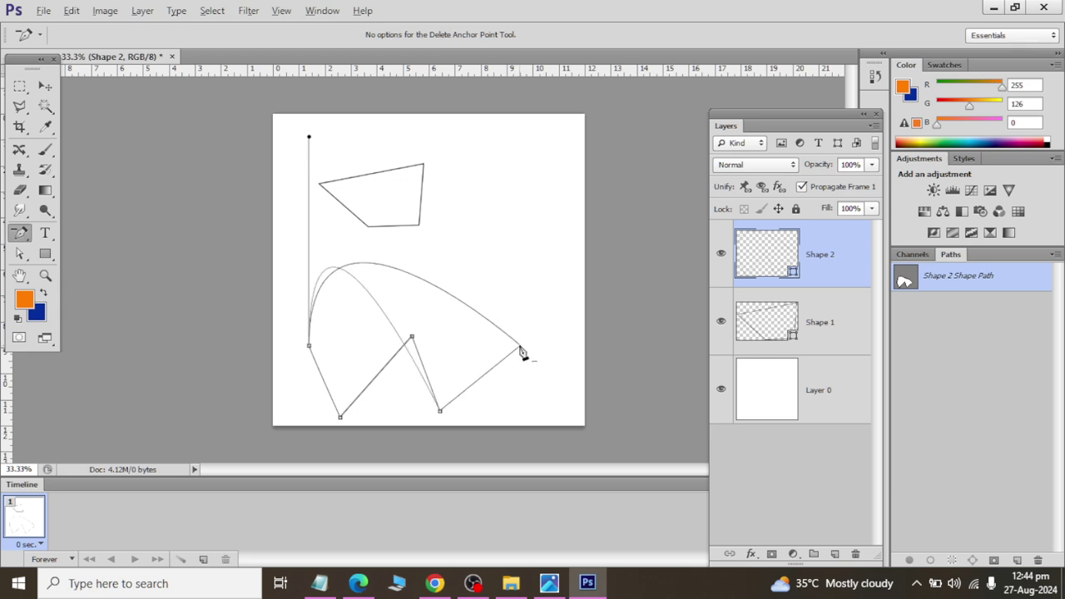
pyautogui.click(412, 338)
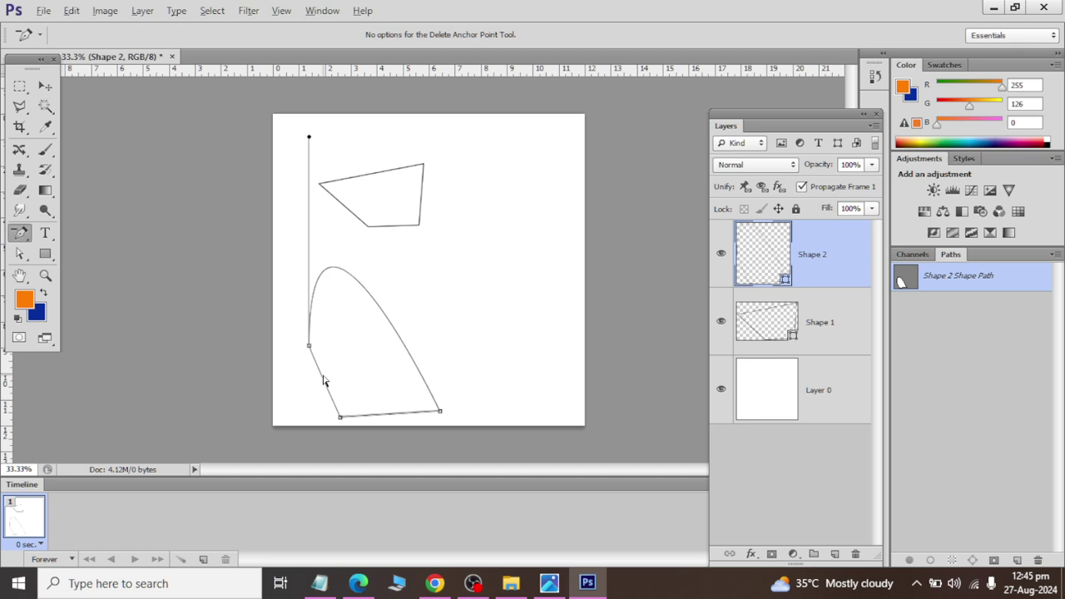
# Step: Add an anchor point midway along the arched shape's sloping edge with the Add Anchor Point tool
pyautogui.rightClick(25, 235)
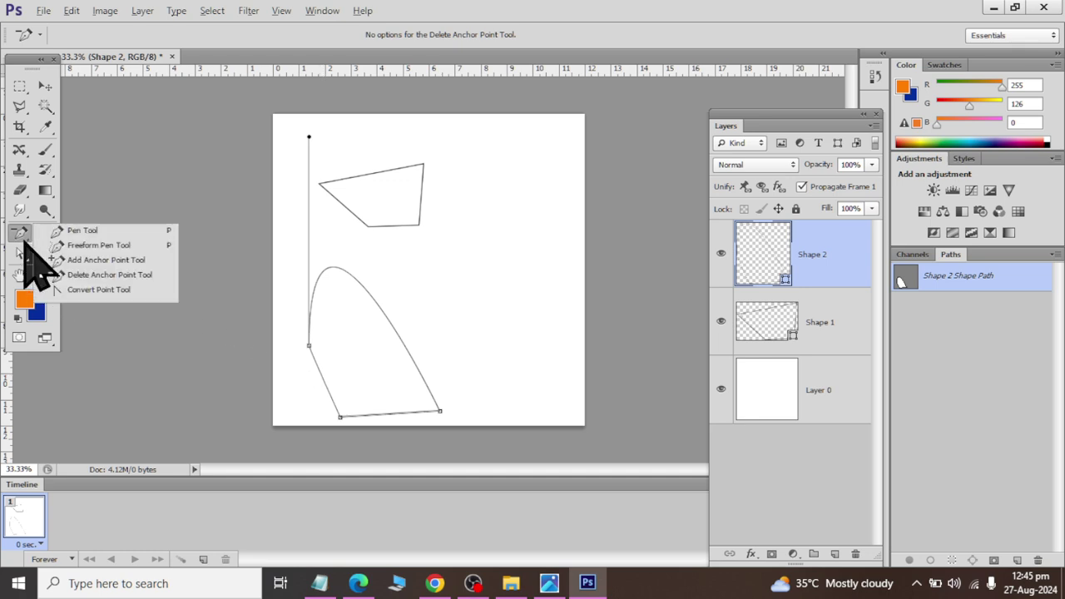
pyautogui.click(53, 260)
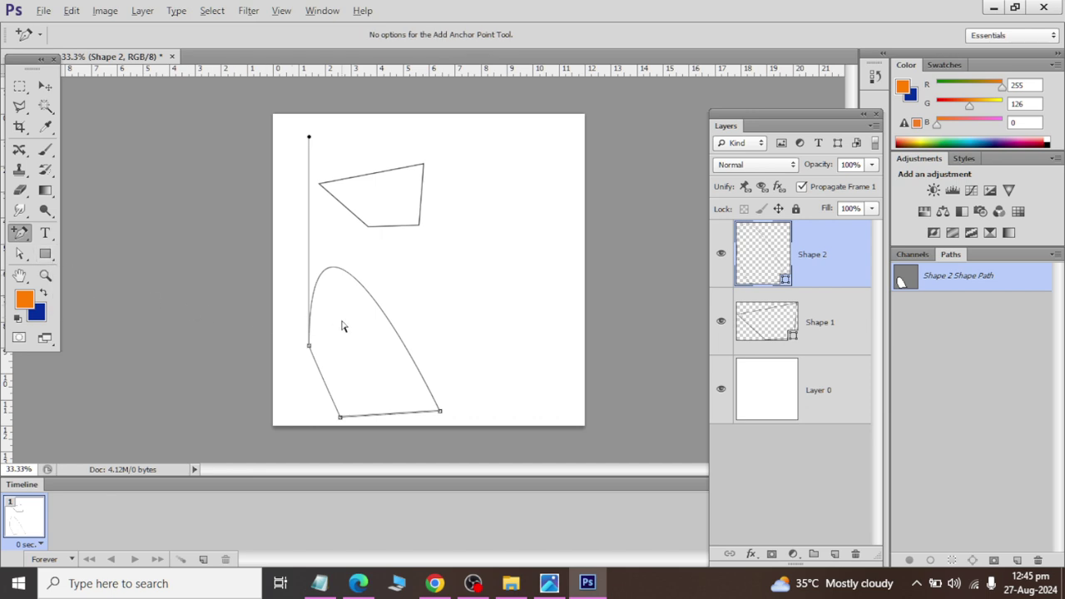
pyautogui.click(396, 336)
# Step: Reshape the arch with the Direct Selection tool by moving its new anchor point outward and steepening its handles, about 568 × 663 px overall
pyautogui.click(21, 255)
pyautogui.rightClick(23, 256)
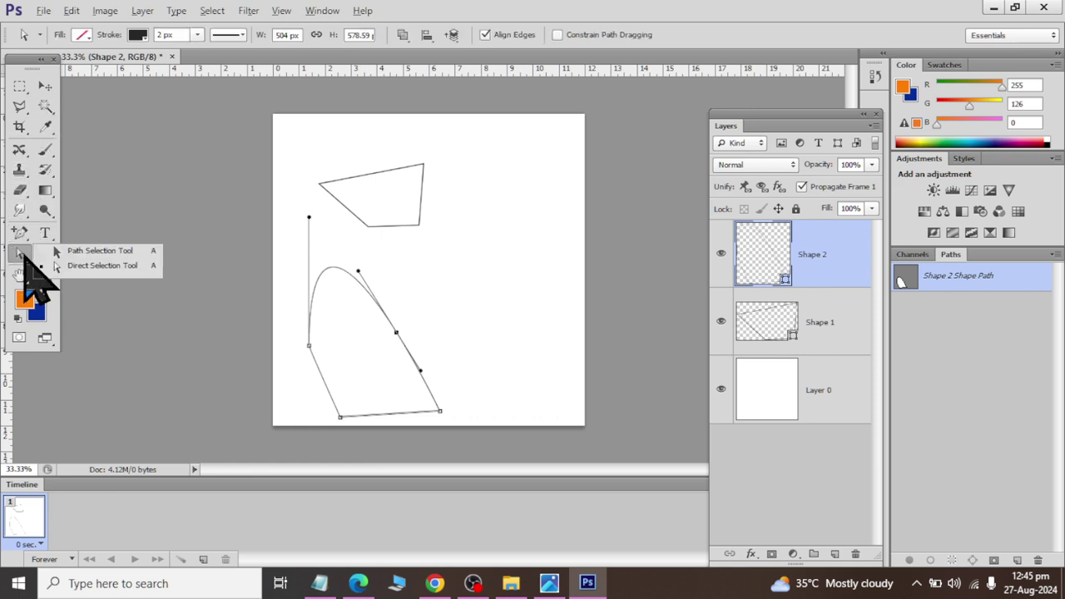
pyautogui.click(98, 266)
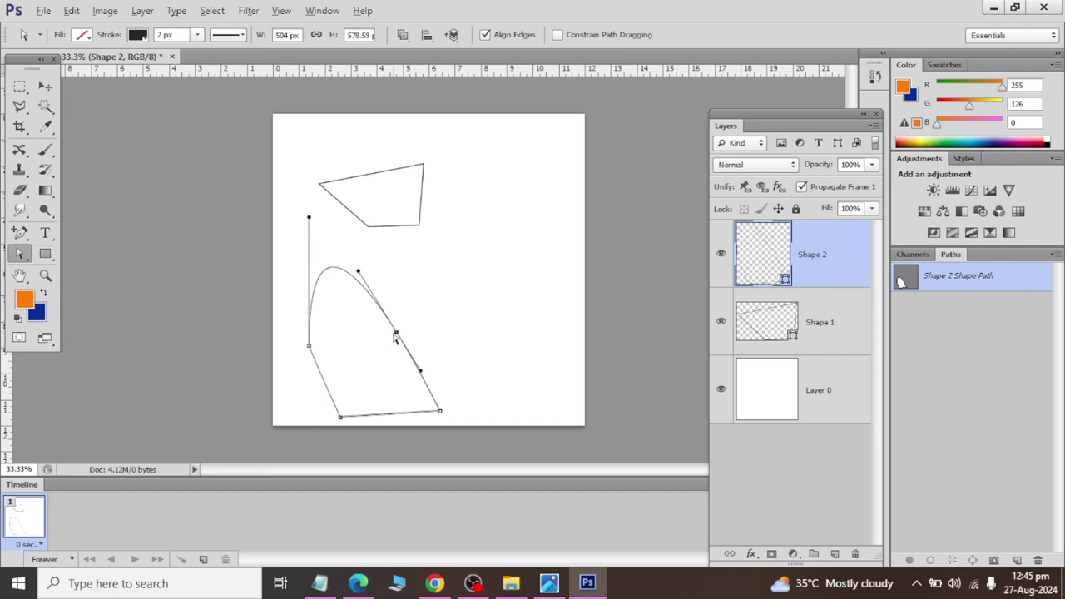
pyautogui.moveTo(398, 334); pyautogui.dragTo(500, 291)
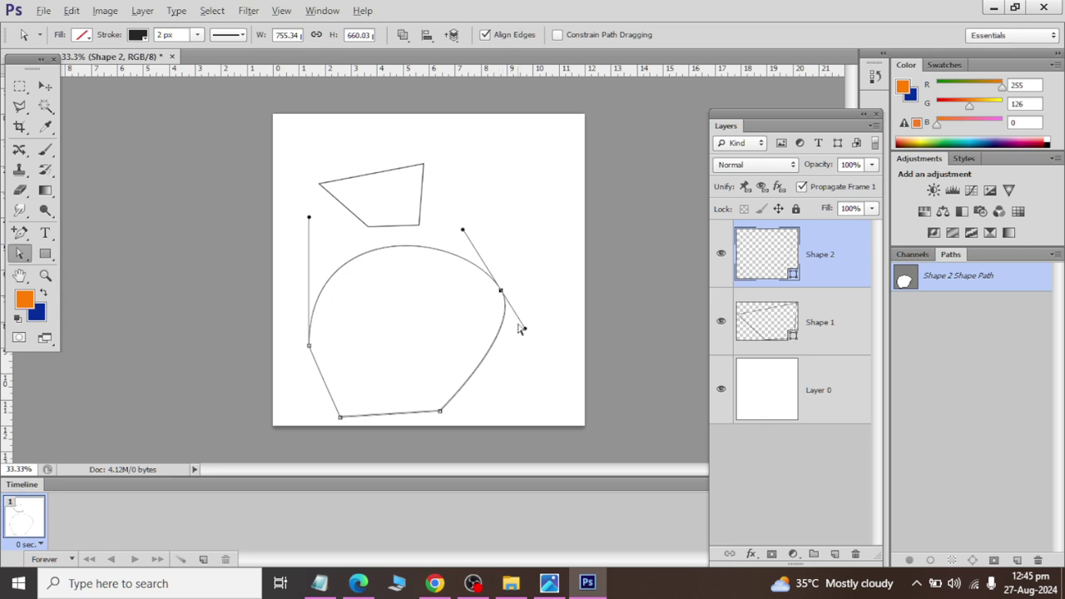
pyautogui.moveTo(525, 329); pyautogui.dragTo(506, 341)
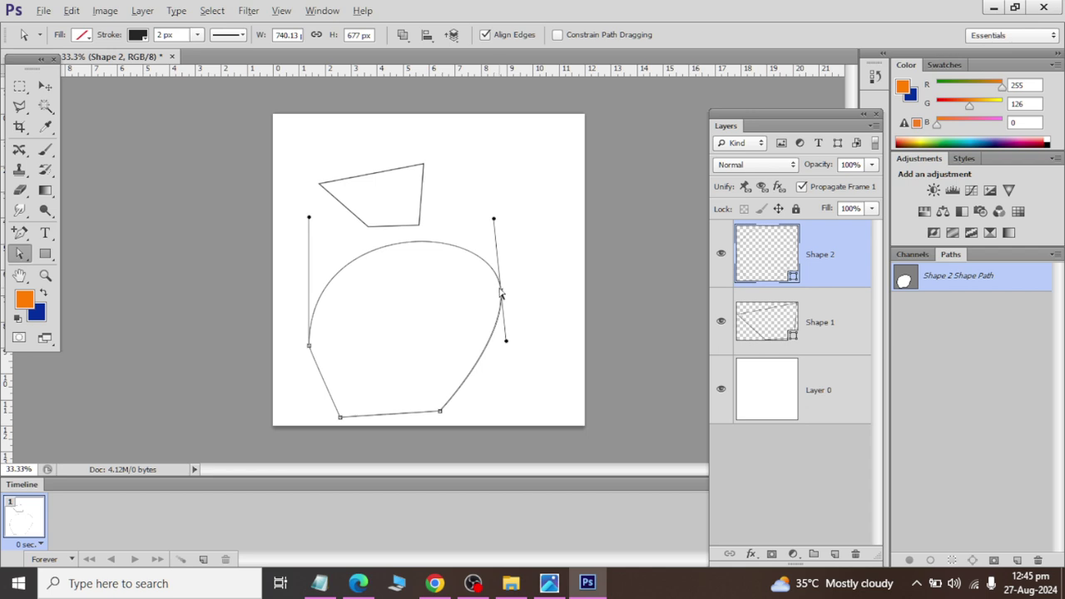
pyautogui.moveTo(500, 293); pyautogui.dragTo(455, 295)
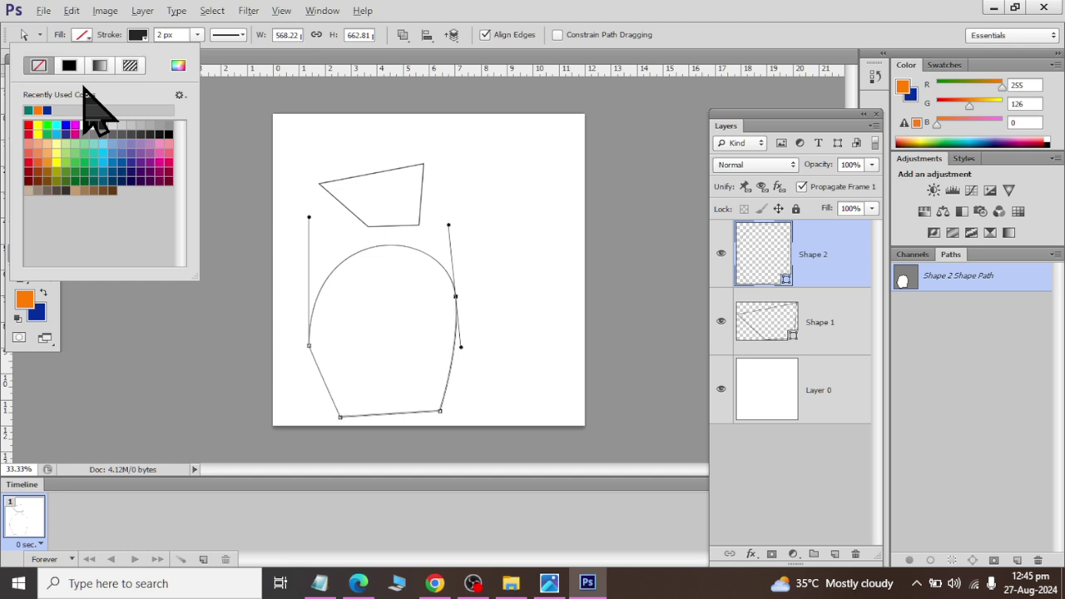
# Step: Fill the arched shape with light blue and set its stroke to none
pyautogui.click(101, 149)
pyautogui.click(137, 35)
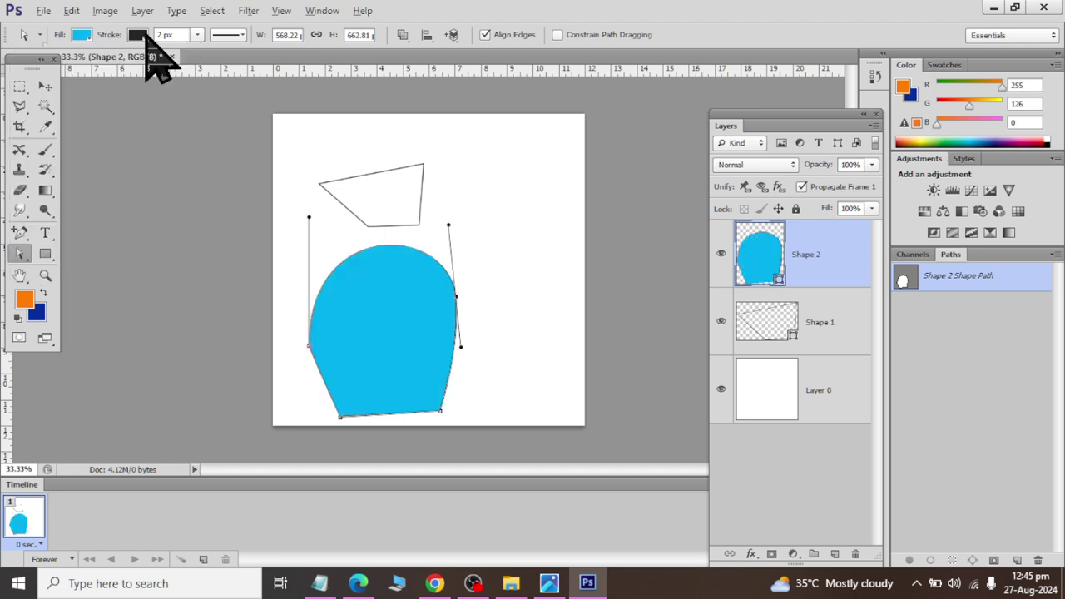
pyautogui.click(137, 35)
pyautogui.click(71, 65)
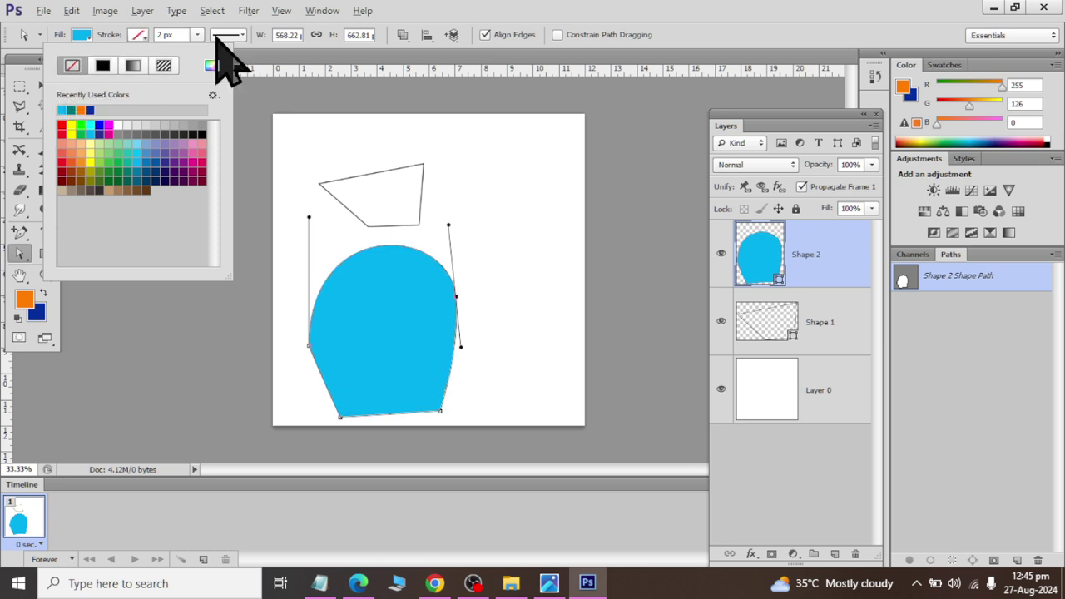
pyautogui.click(375, 29)
# Step: Delete the Shape 2 and Shape 1 layers with the Move tool active, leaving only Layer 0
pyautogui.click(45, 85)
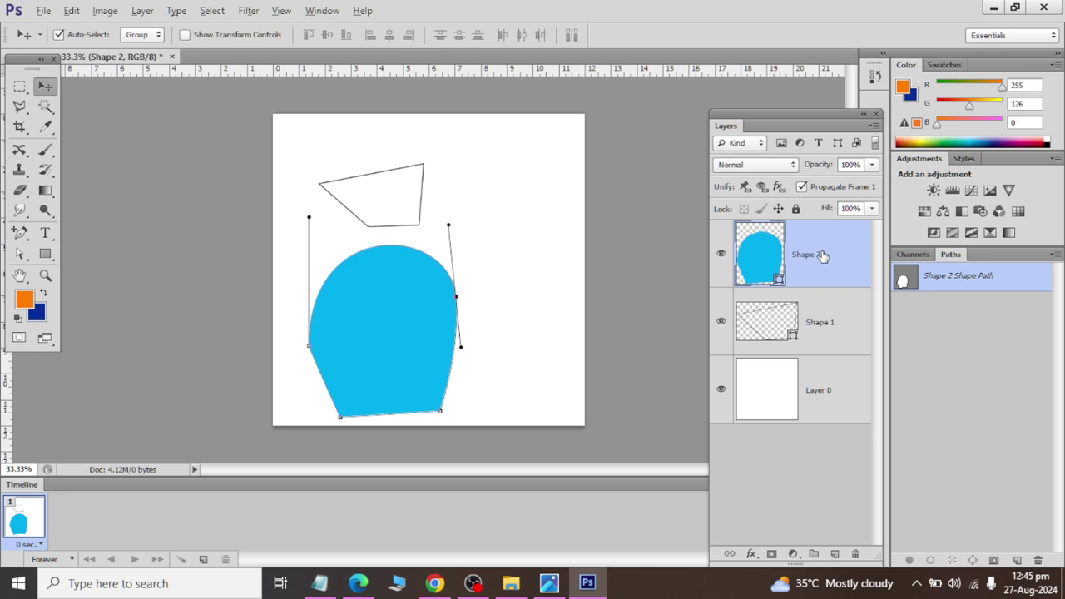
pyautogui.press('Delete')
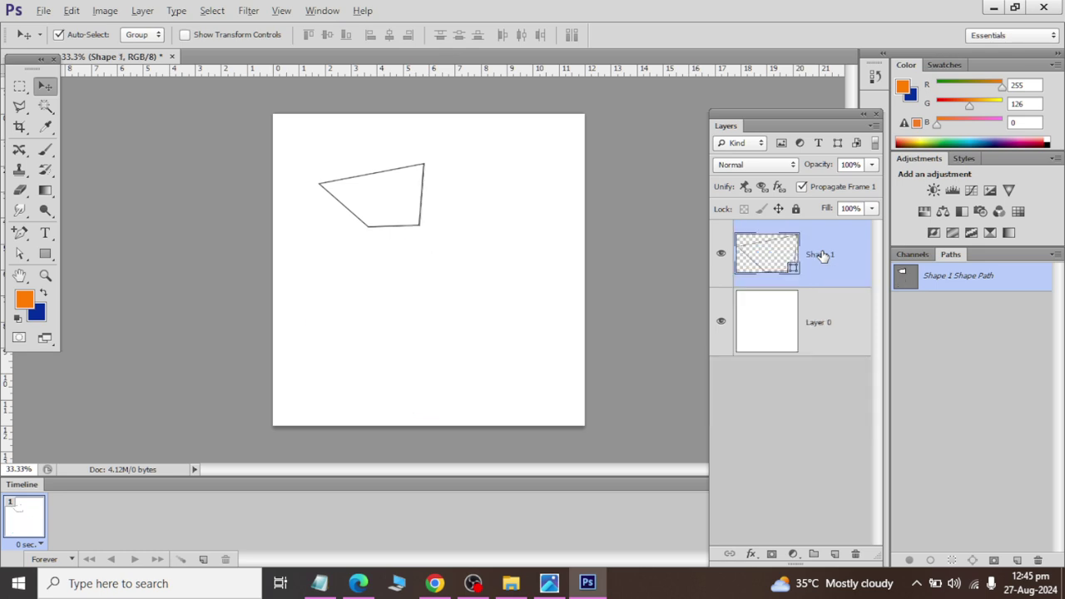
pyautogui.press('Delete')
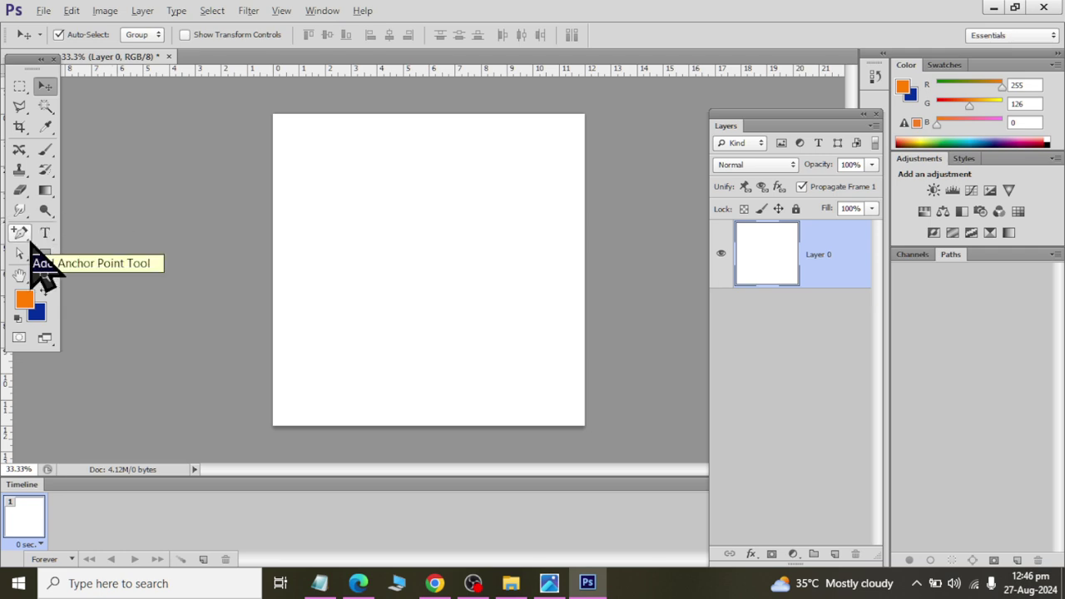
# Step: Draw a closed curved shape about 1108 × 359 px across the upper part of the canvas with the Pen tool
pyautogui.moveTo(33, 247); pyautogui.dragTo(60, 239)
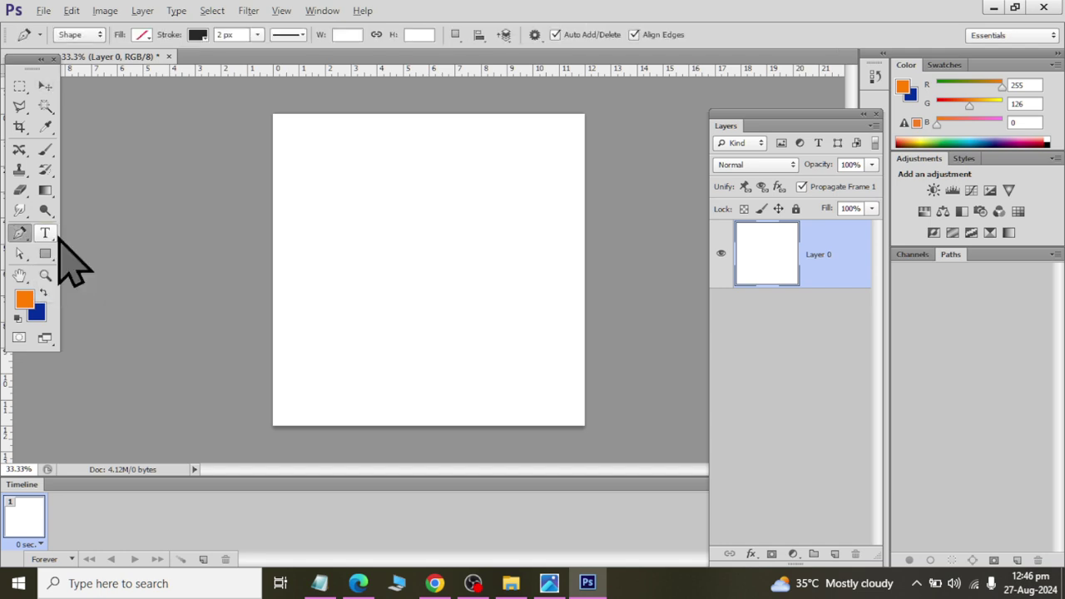
pyautogui.click(279, 202)
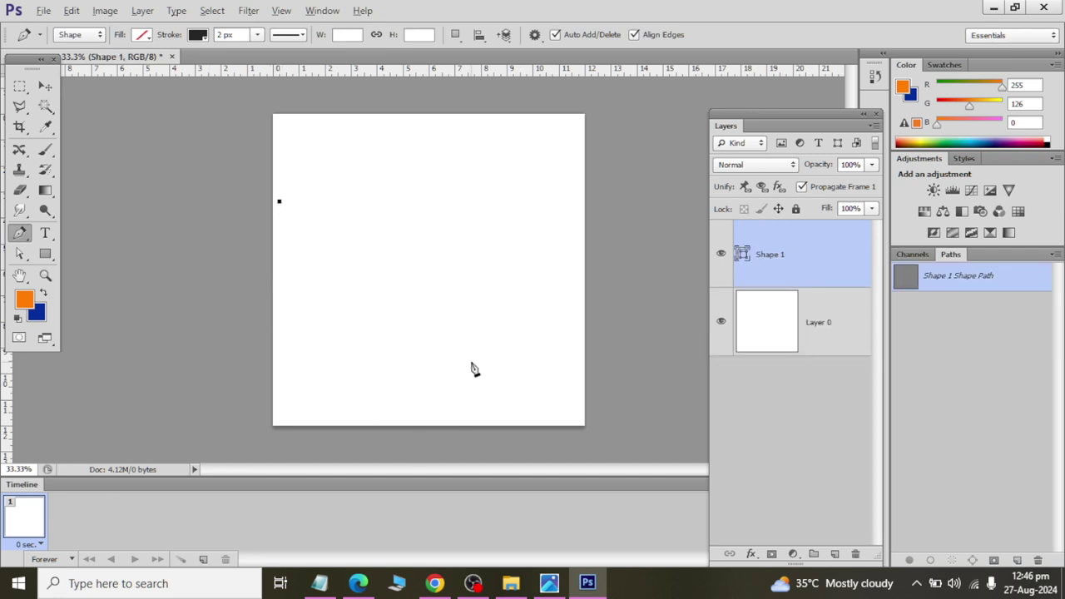
pyautogui.click(540, 191)
pyautogui.moveTo(540, 193); pyautogui.dragTo(674, 297)
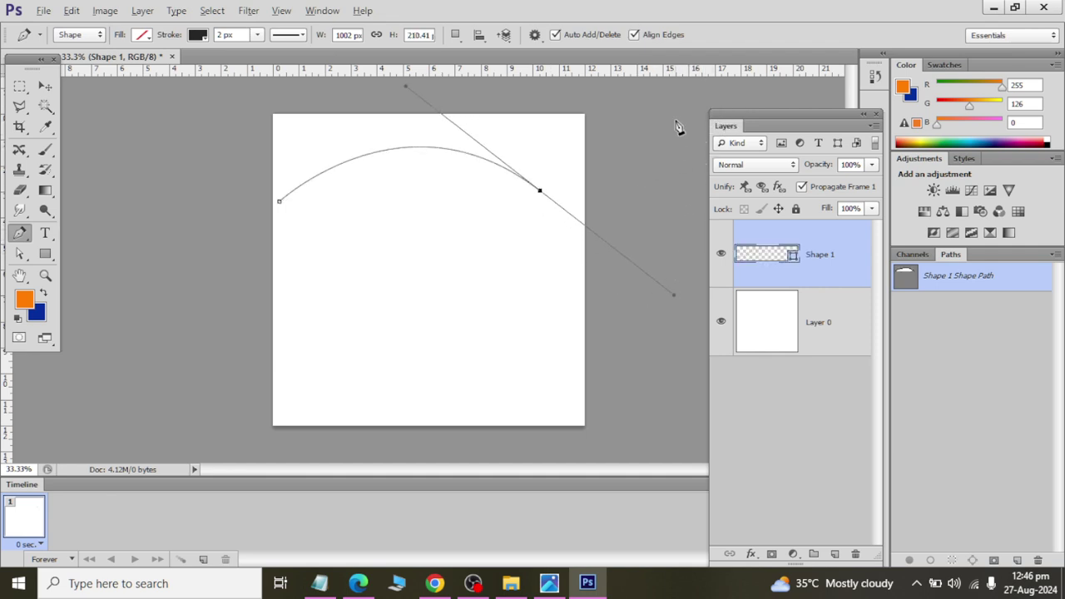
pyautogui.click(278, 204)
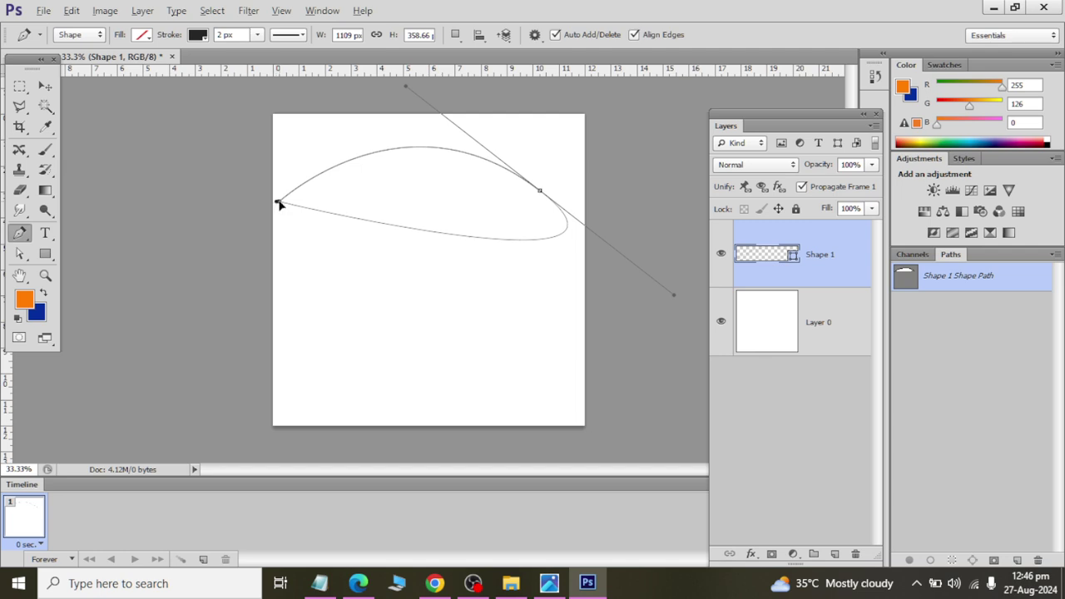
pyautogui.press('Return')
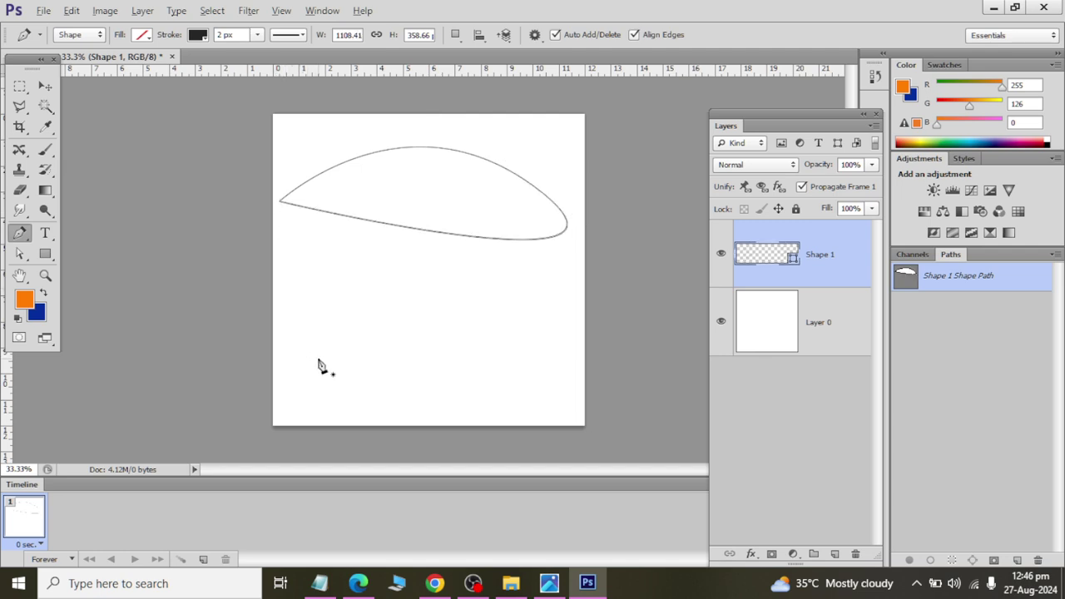
# Step: Draw a closed wavy shape with five curved anchor points, about 982 × 525 px, below the first shape
pyautogui.click(320, 365)
pyautogui.moveTo(398, 304); pyautogui.dragTo(449, 346)
pyautogui.moveTo(494, 288); pyautogui.dragTo(511, 265)
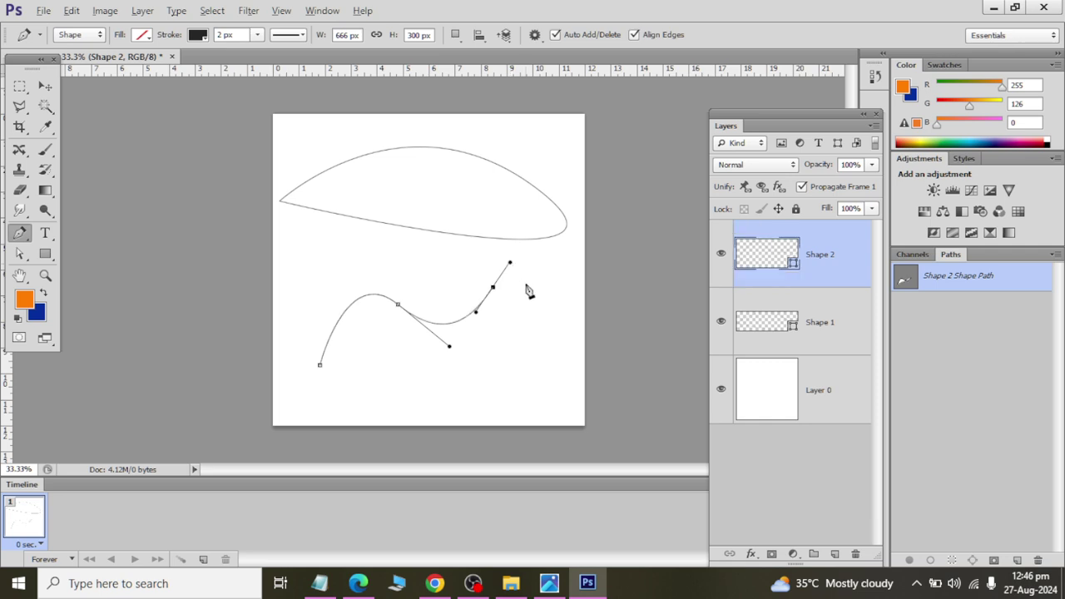
pyautogui.moveTo(563, 411); pyautogui.dragTo(513, 447)
pyautogui.moveTo(379, 366); pyautogui.dragTo(314, 379)
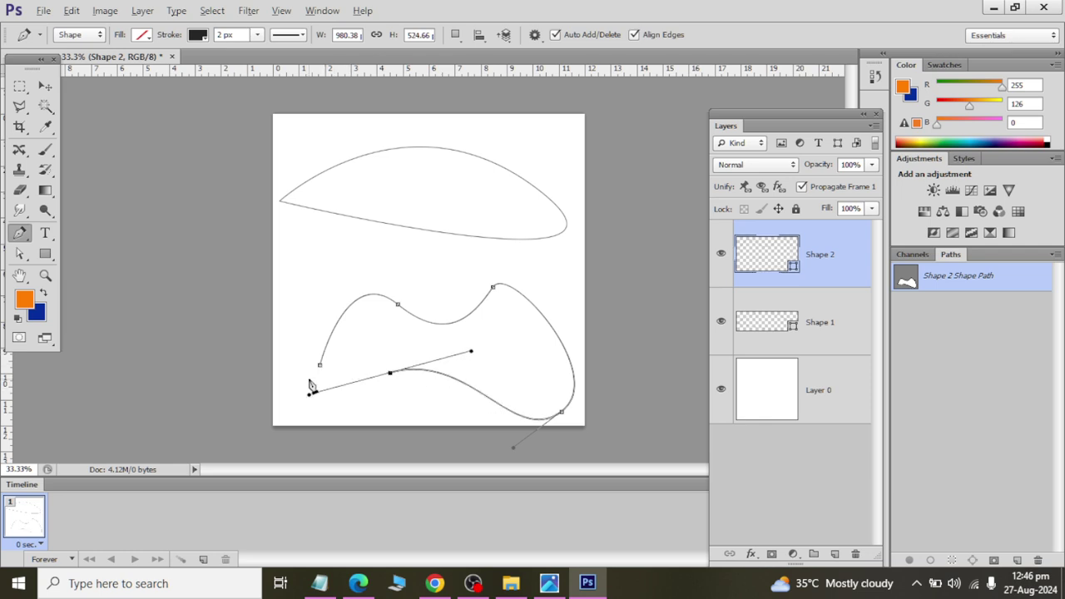
pyautogui.click(319, 366)
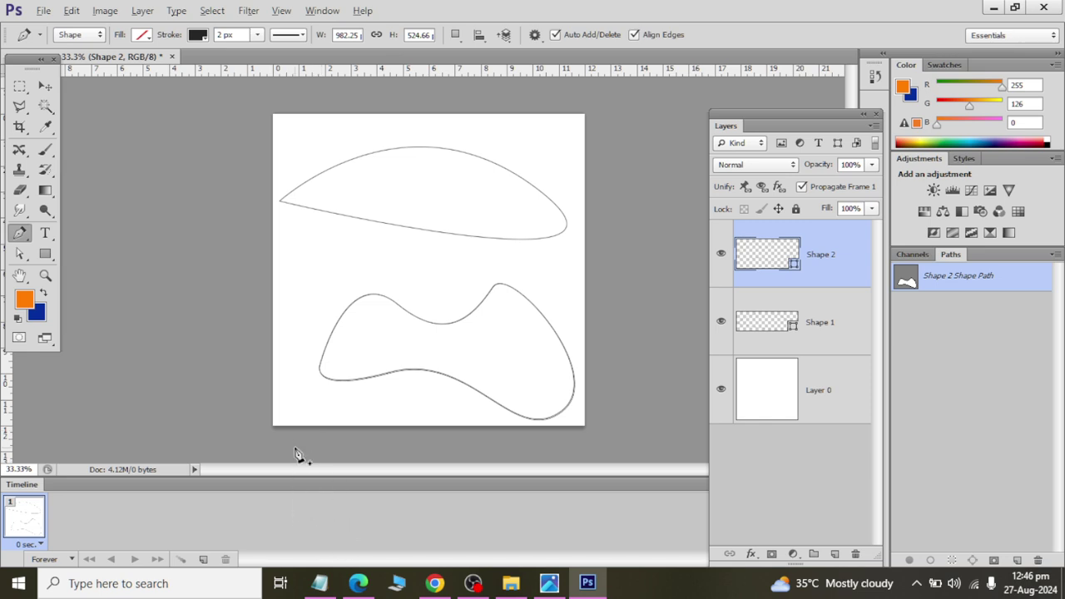
# Step: Delete both curved shapes and choose the Pen tool again
pyautogui.press('Delete')
pyautogui.press('Delete')
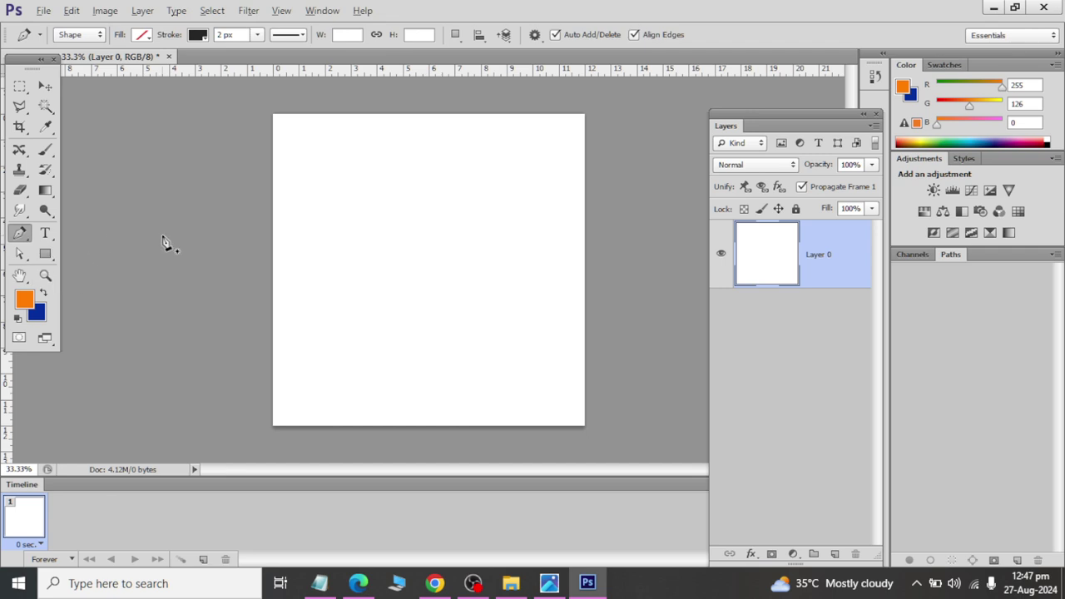
pyautogui.click(17, 238)
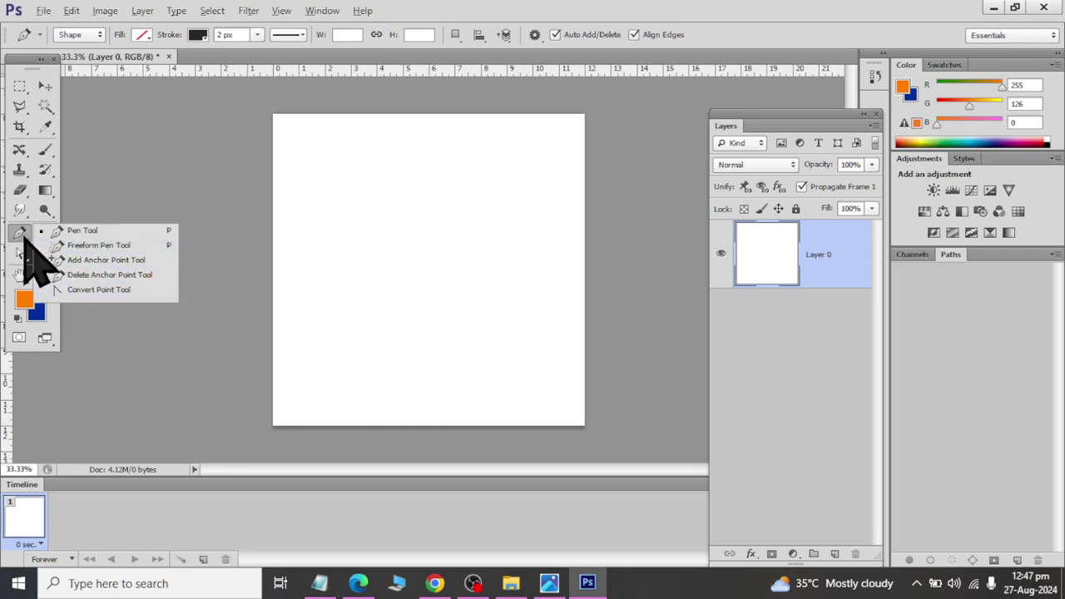
pyautogui.click(100, 231)
pyautogui.click(20, 237)
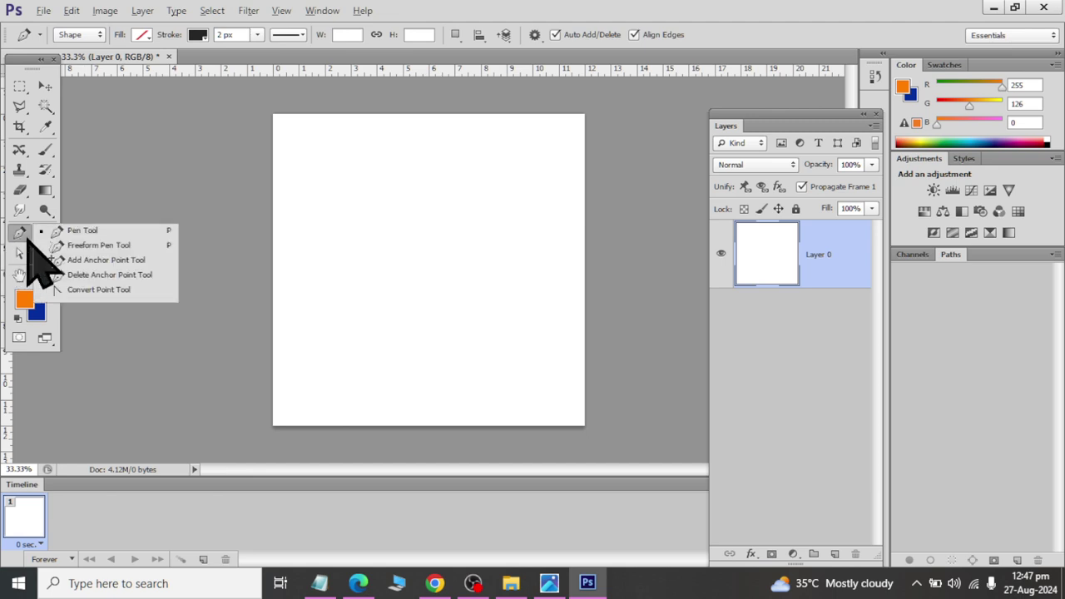
pyautogui.click(83, 231)
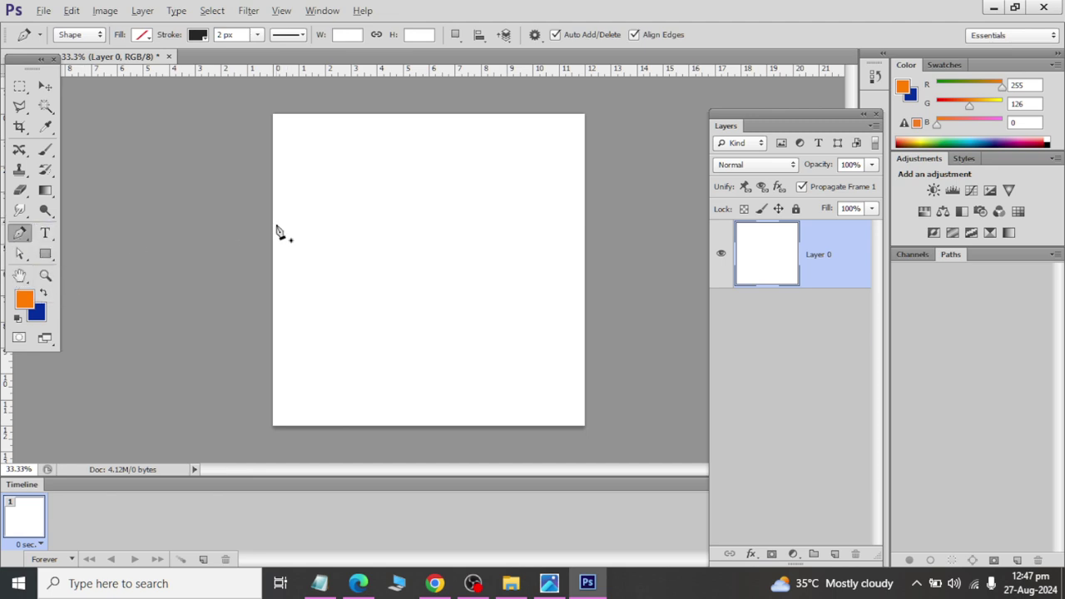
# Step: Draw an S-shaped curve about 594 × 246 px between two anchor points with vertical handles, redoing the second point once
pyautogui.moveTo(285, 194); pyautogui.dragTo(285, 250)
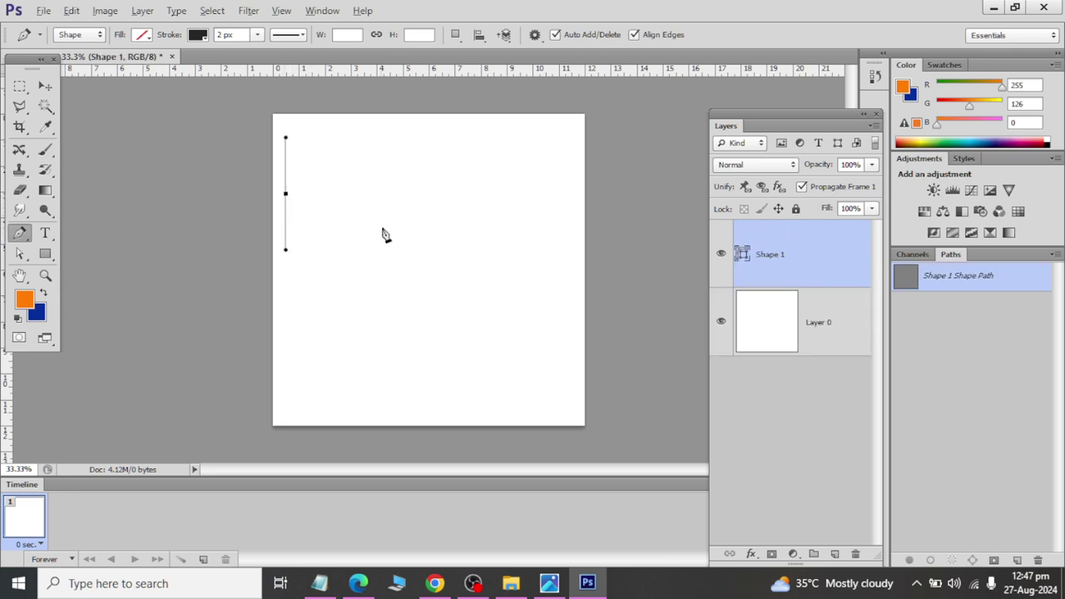
pyautogui.moveTo(448, 264); pyautogui.dragTo(495, 339)
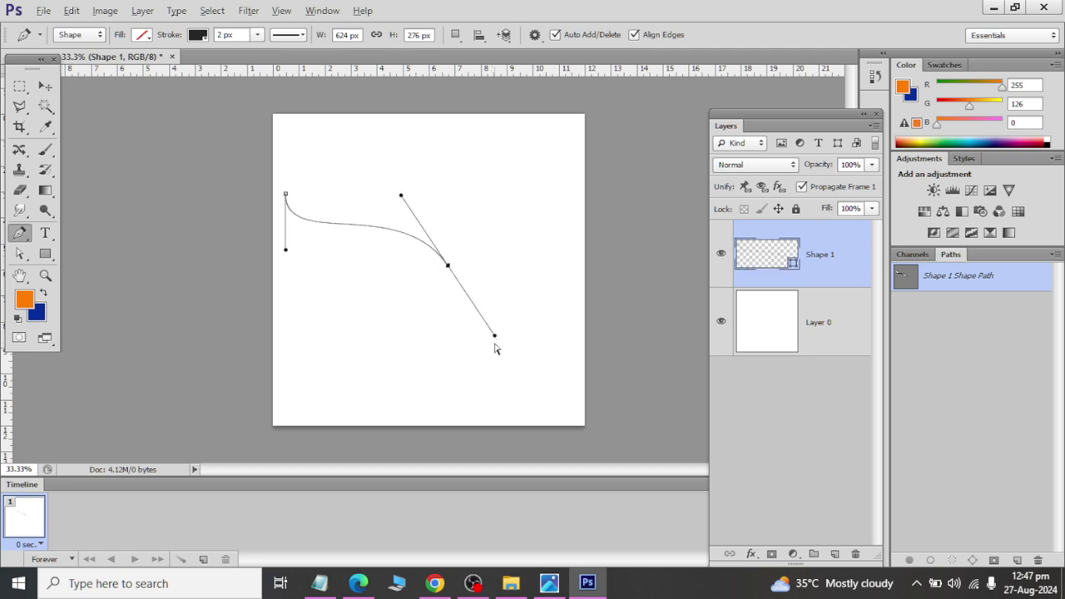
pyautogui.hotkey('ctrl', 'z')
pyautogui.moveTo(440, 257); pyautogui.dragTo(441, 314)
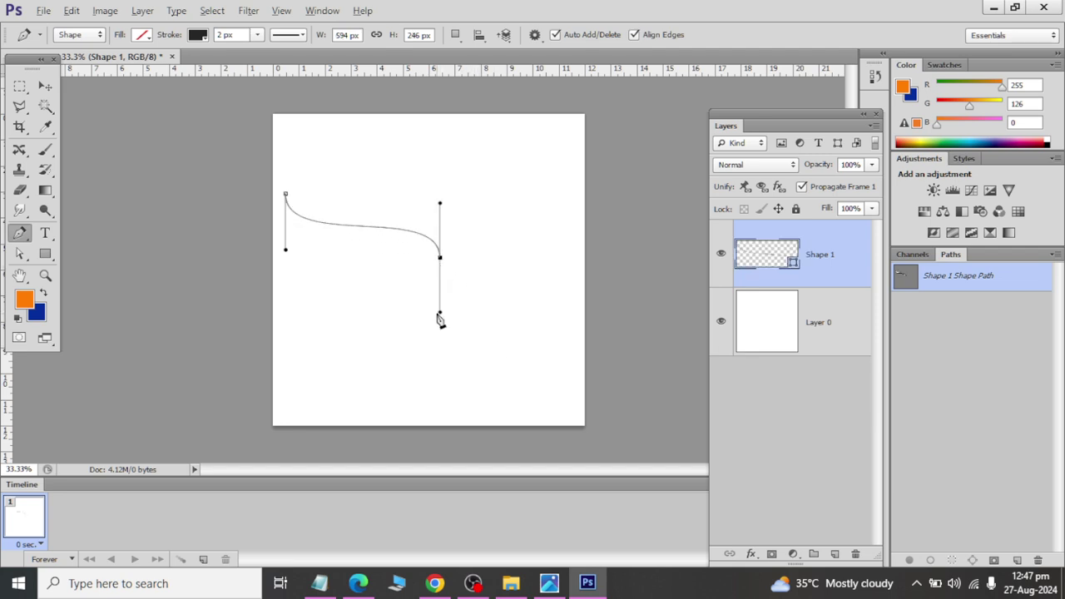
# Step: Try adding a point below the curve and closing the path as an oval about 609 × 399 px, undoing each attempt
pyautogui.moveTo(340, 245); pyautogui.dragTo(404, 228)
pyautogui.hotkey('ctrl', 'z')
pyautogui.moveTo(286, 196); pyautogui.dragTo(317, 138)
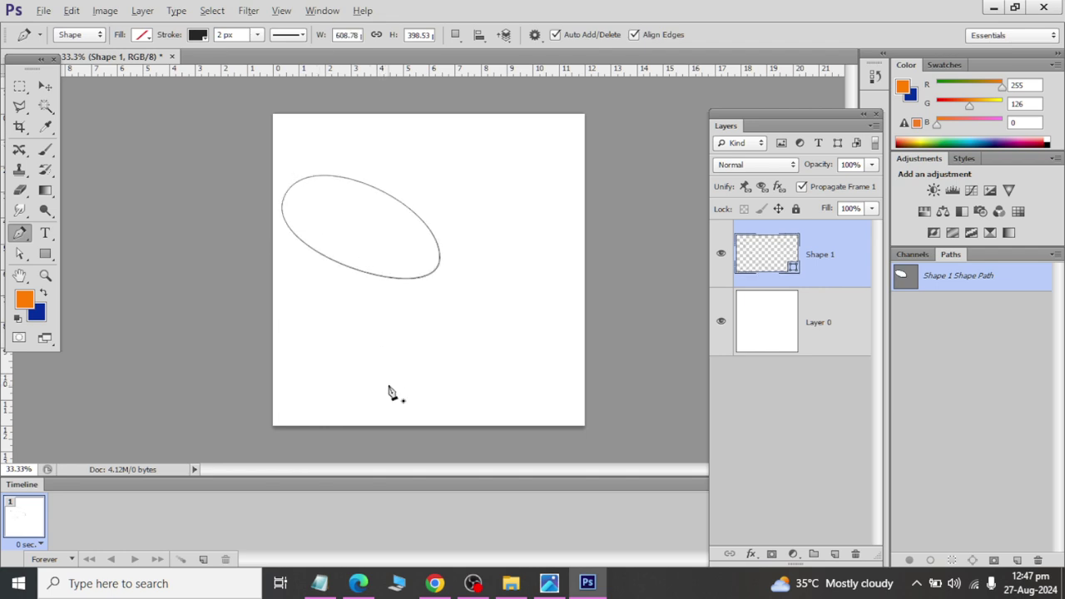
pyautogui.hotkey('ctrl', 'z')
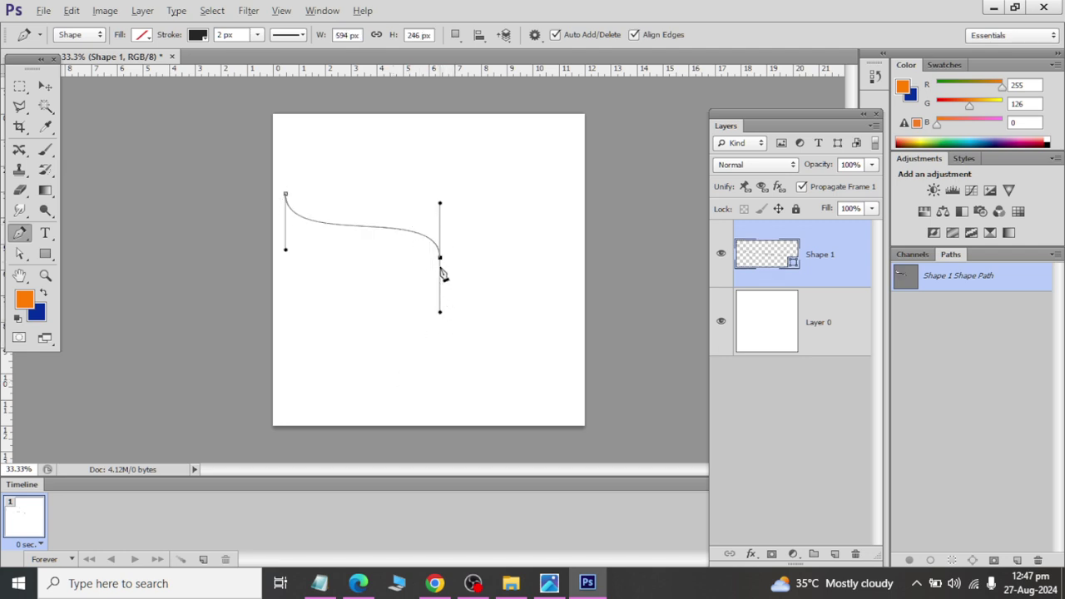
# Step: Try extending the curve with an anchor point beyond its end and one above it, undoing each attempt
pyautogui.moveTo(542, 238); pyautogui.dragTo(549, 218)
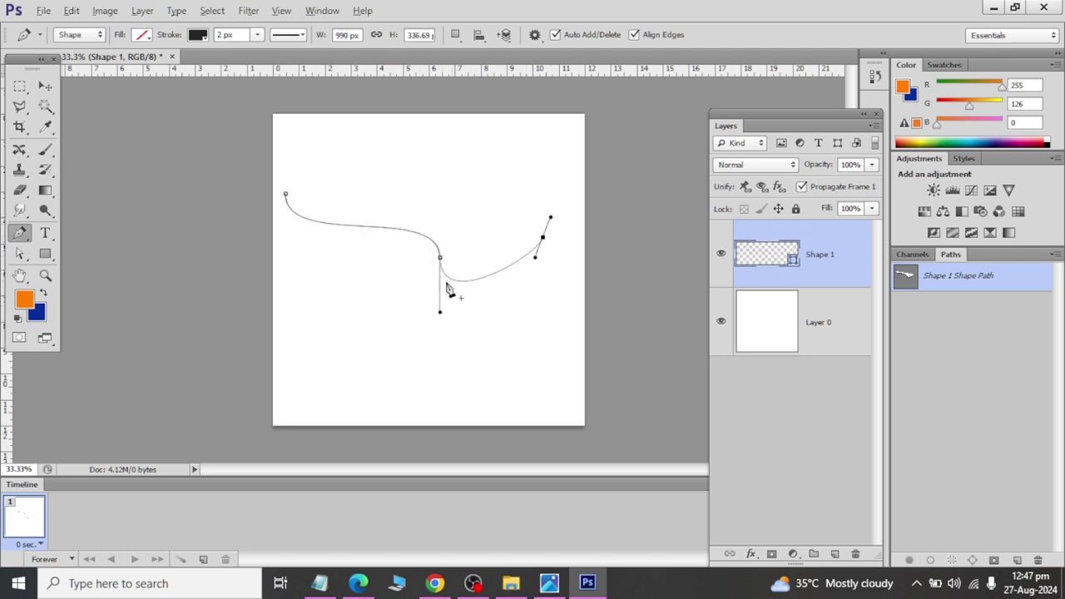
pyautogui.hotkey('ctrl', 'z')
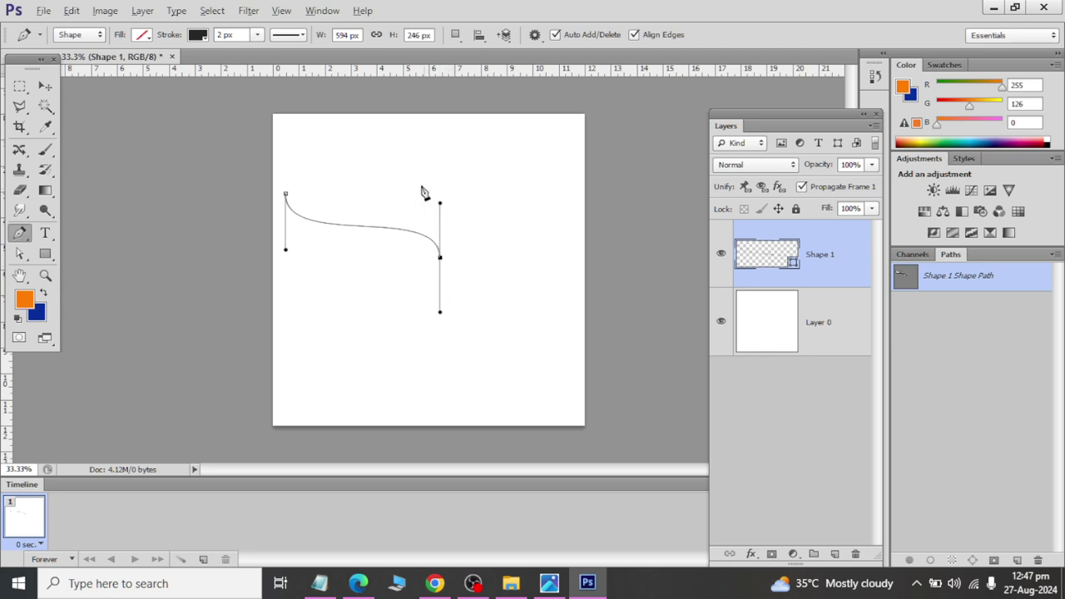
pyautogui.moveTo(403, 168); pyautogui.dragTo(341, 191)
pyautogui.hotkey('ctrl', 'z')
# Step: Shorten the end point's lower handle, lengthen its upper one, and curve the path back near its start, about 617 × 315 px overall
pyautogui.moveTo(440, 313); pyautogui.dragTo(440, 298)
pyautogui.moveTo(440, 203); pyautogui.dragTo(432, 163)
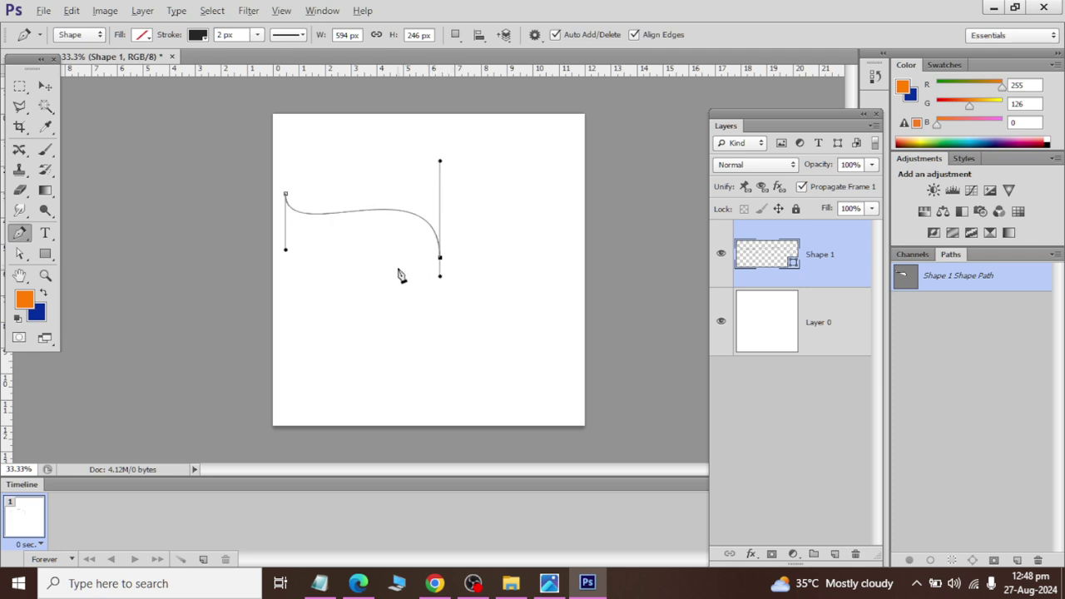
pyautogui.moveTo(365, 238); pyautogui.dragTo(316, 251)
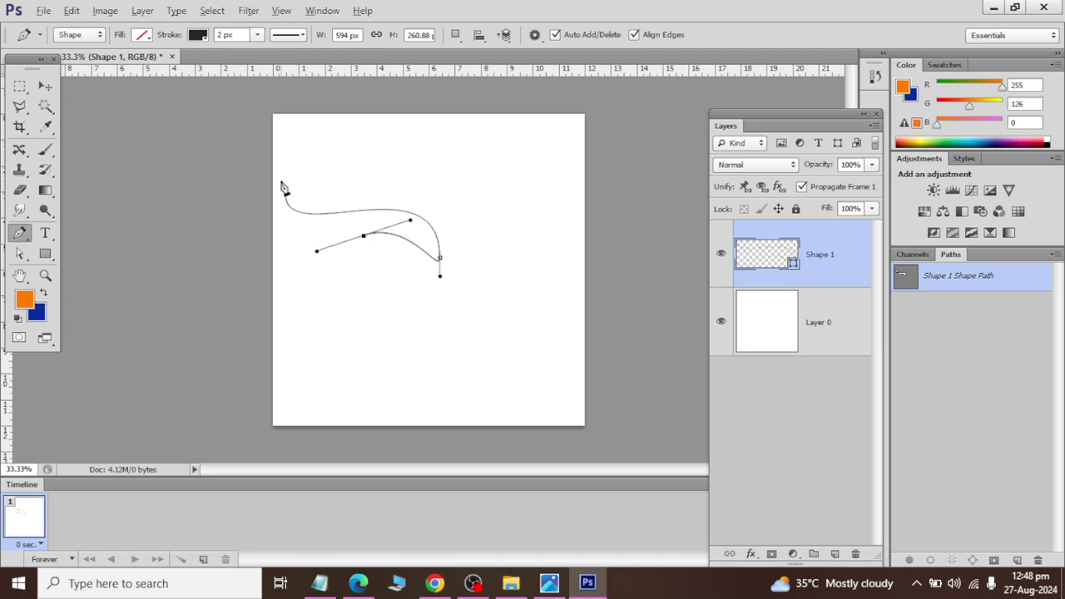
pyautogui.moveTo(281, 181); pyautogui.dragTo(298, 117)
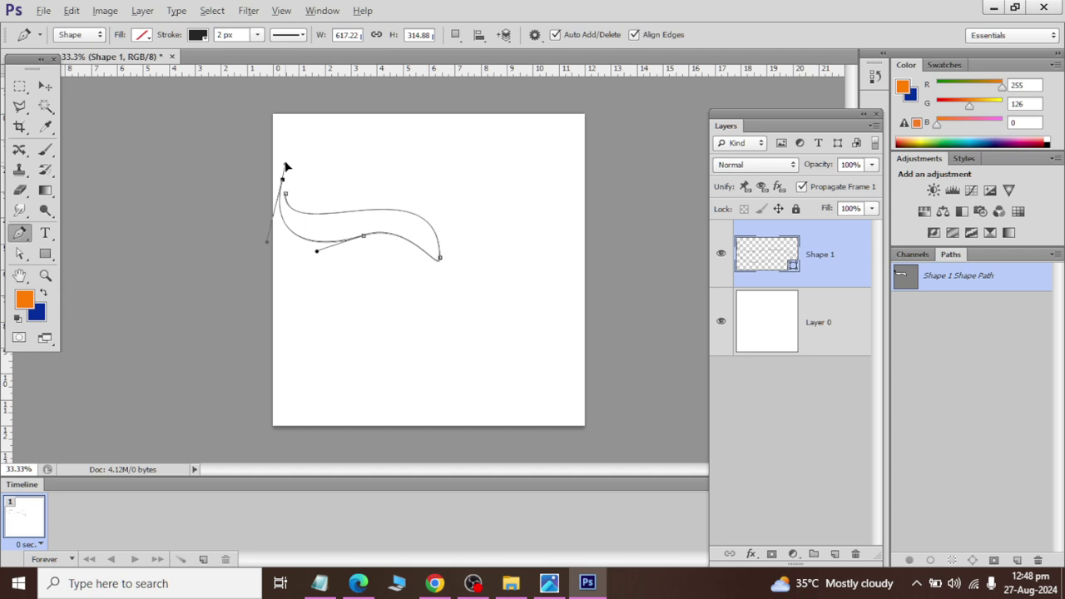
pyautogui.press('super+space')
pyautogui.press('super+space')
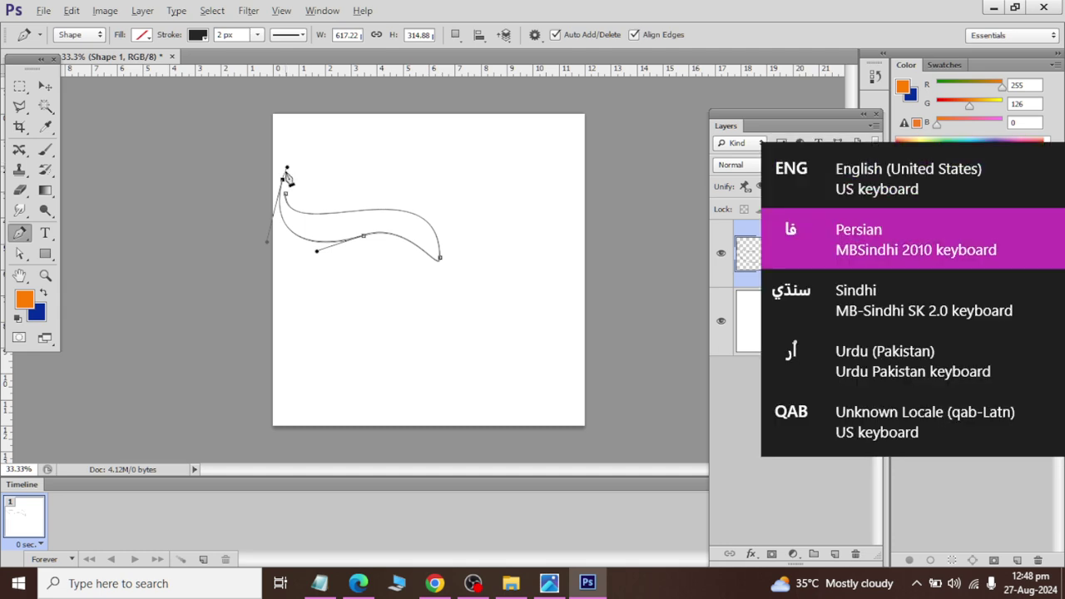
# Step: Close the path at its first anchor point, forming a pointed upper tip, about 617 × 388 px overall
pyautogui.moveTo(285, 194); pyautogui.dragTo(235, 210)
pyautogui.keyDown('ctrl'); pyautogui.click(346, 248); pyautogui.keyUp('ctrl')
pyautogui.moveTo(302, 209); pyautogui.dragTo(287, 200)
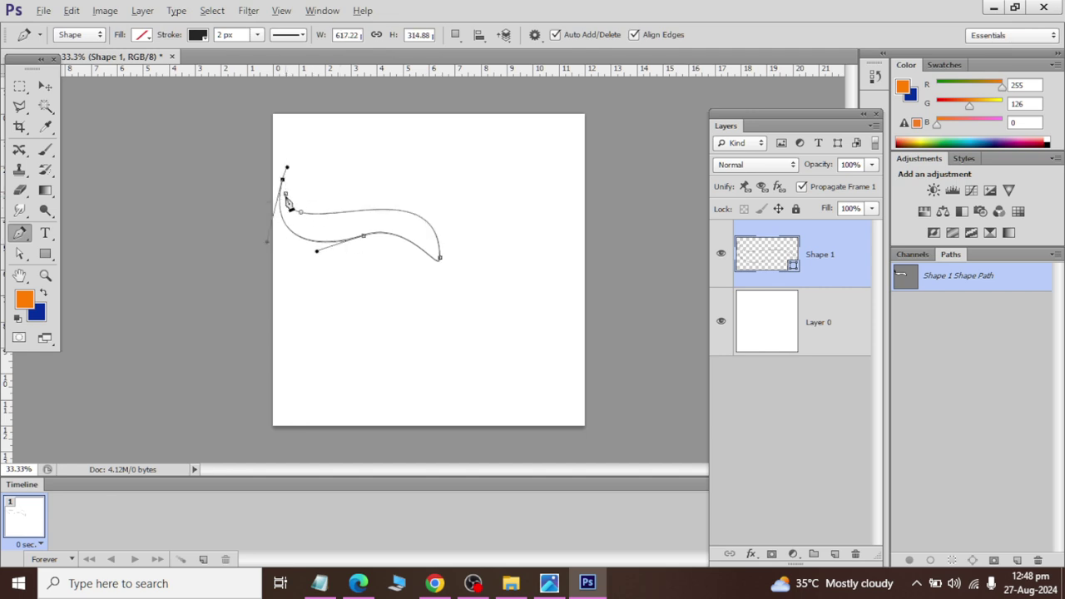
pyautogui.keyDown('ctrl'); pyautogui.click(400, 309); pyautogui.keyUp('ctrl')
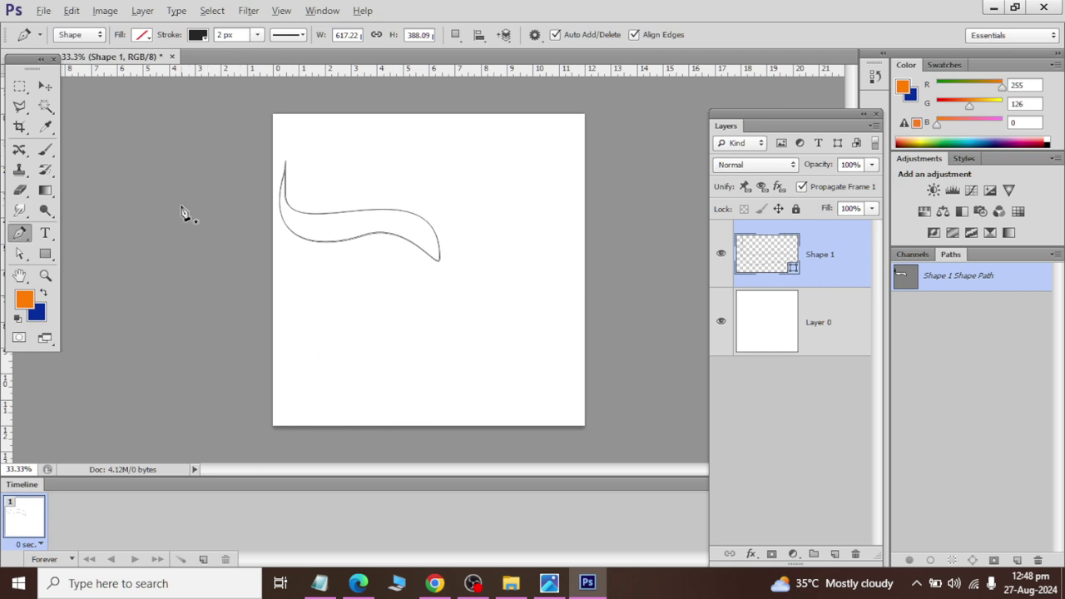
# Step: With Direct Selection, shorten the tip's vertical handle and move the lower edge's middle anchor and handle, reshaping the outline to about 618 × 361 px
pyautogui.click(21, 255)
pyautogui.moveTo(22, 259); pyautogui.dragTo(71, 268)
pyautogui.hotkey('ctrl', '+')
pyautogui.scroll(1, 280, 146)
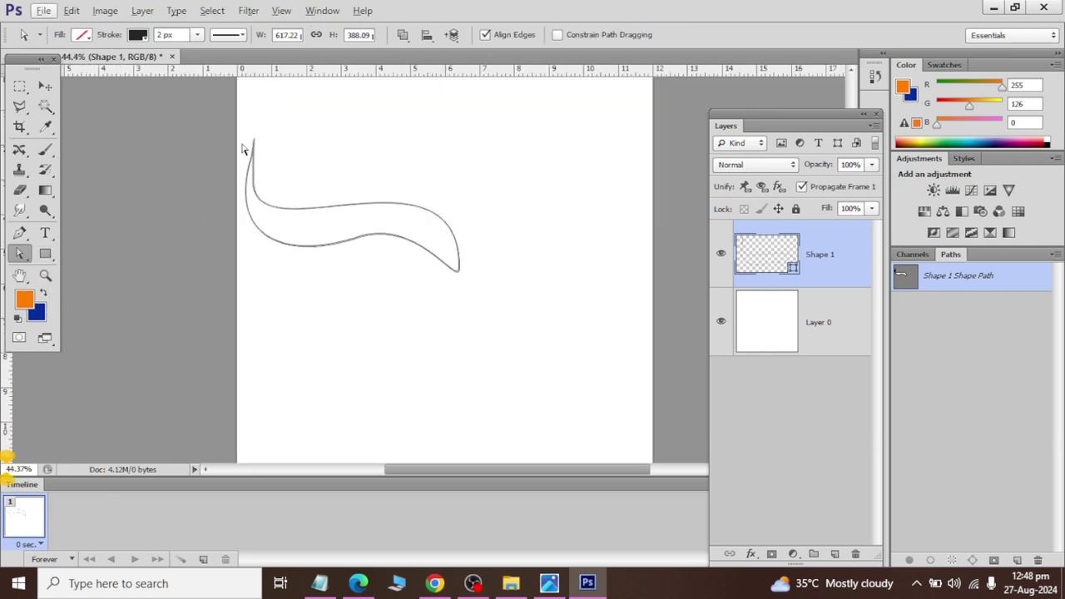
pyautogui.moveTo(240, 95); pyautogui.dragTo(320, 188)
pyautogui.scroll(2, 249, 154)
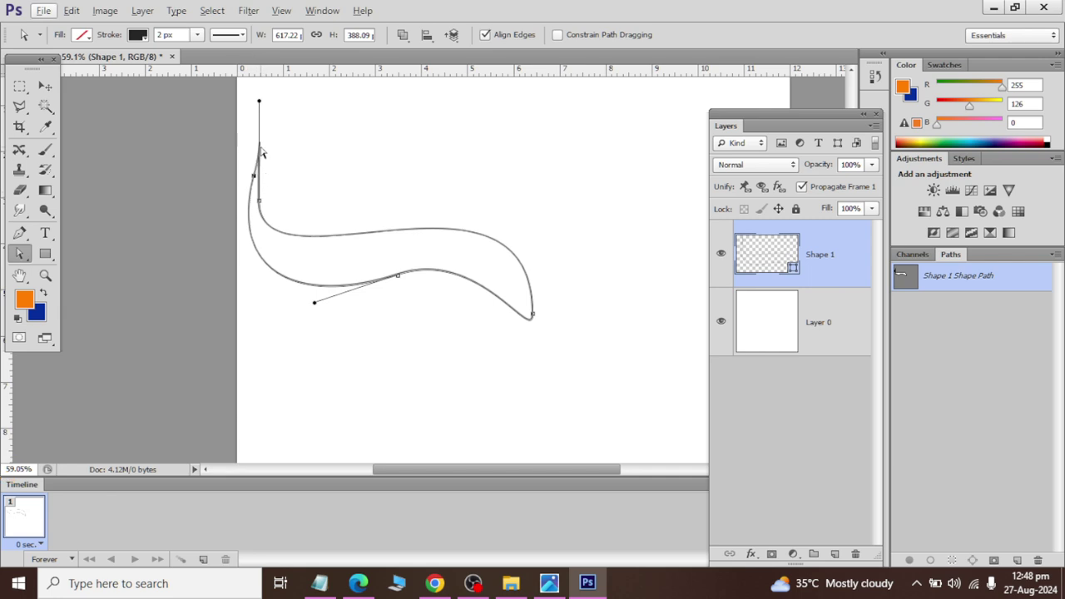
pyautogui.moveTo(260, 101); pyautogui.dragTo(261, 133)
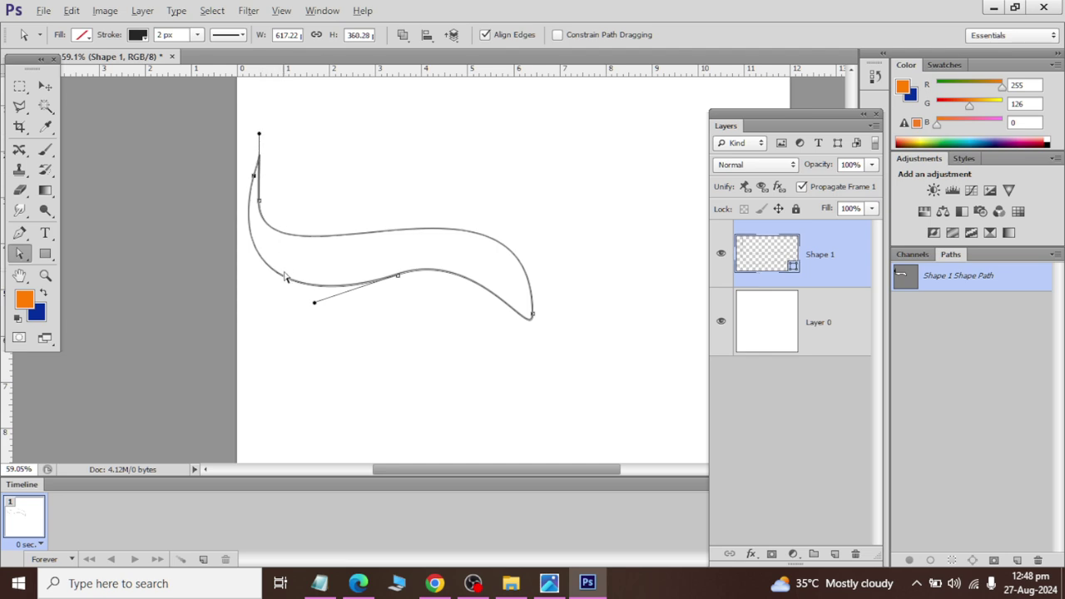
pyautogui.moveTo(315, 306)
pyautogui.mouseDown()
pyautogui.moveTo(288, 316)
pyautogui.moveTo(316, 313)
pyautogui.mouseUp()
pyautogui.moveTo(398, 277); pyautogui.dragTo(391, 287)
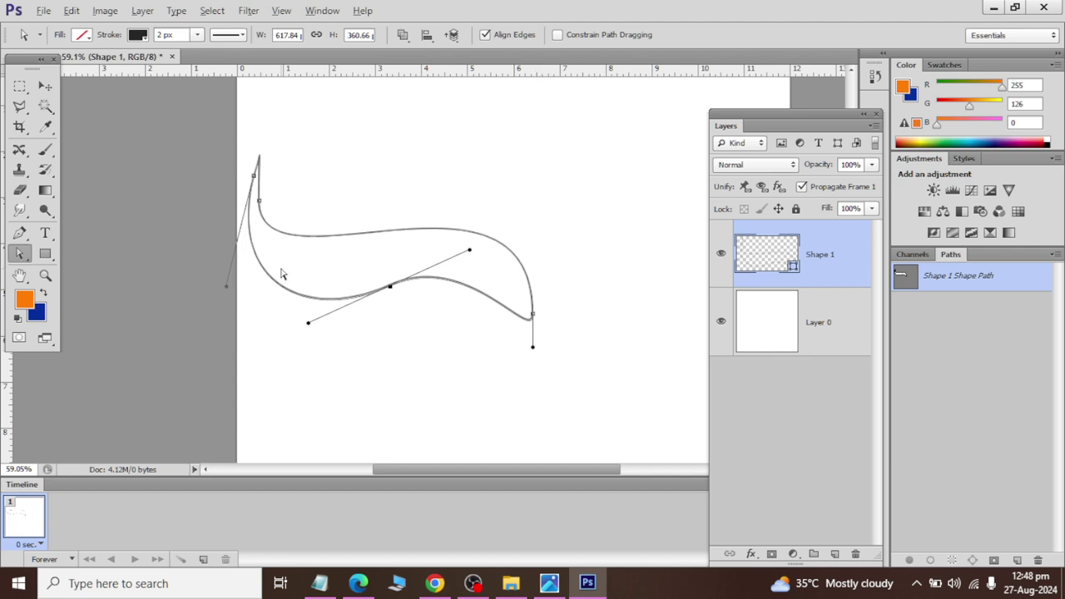
# Step: Try converting the shape's lower-right end anchor to a corner with the Convert Point tool, and undo the conversion
pyautogui.rightClick(23, 254)
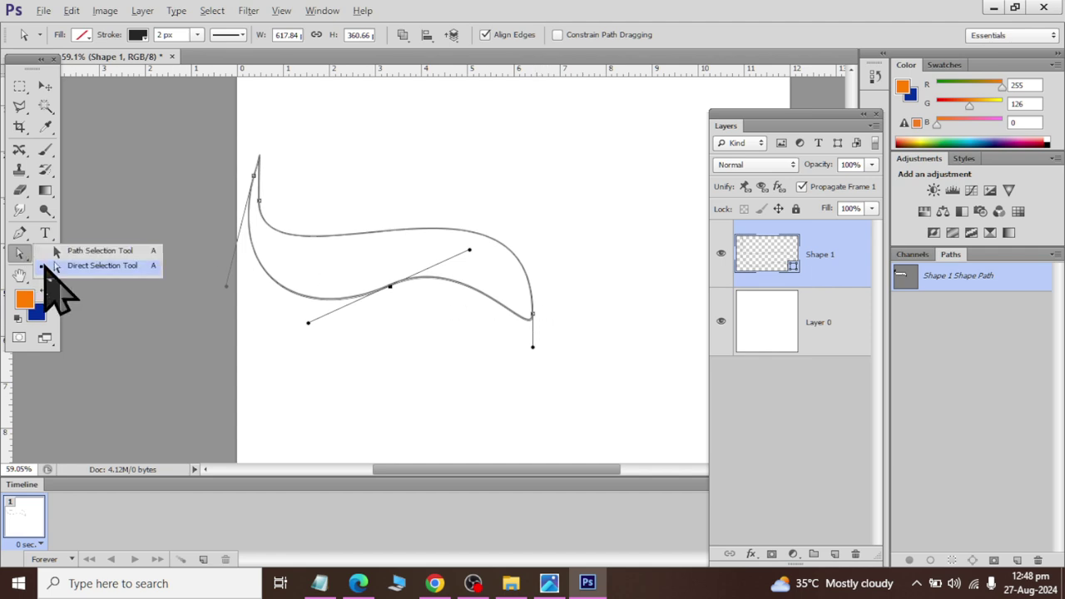
pyautogui.click(20, 234)
pyautogui.rightClick(20, 235)
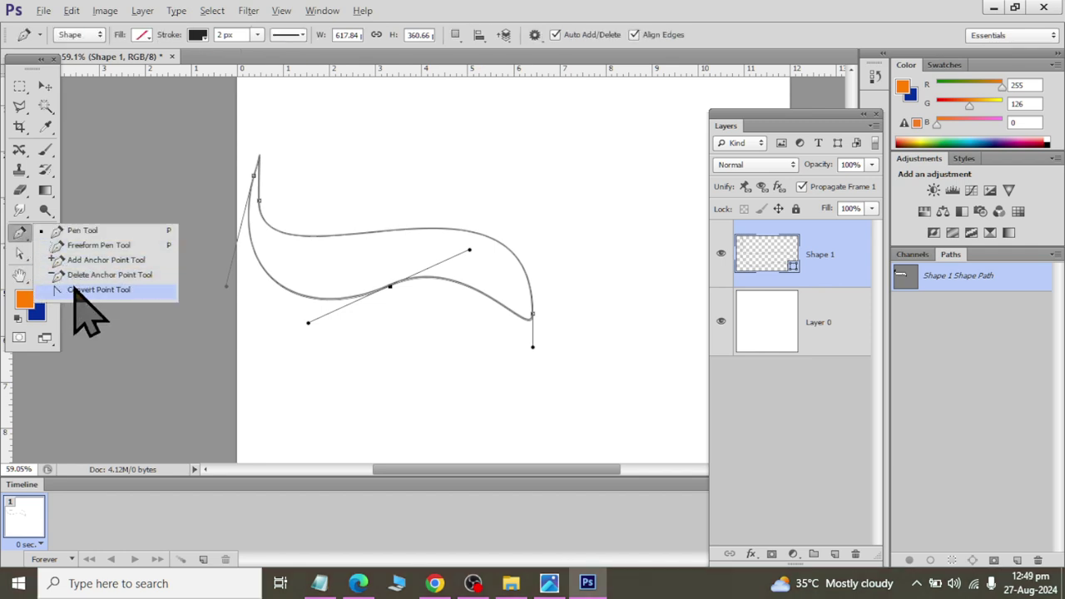
pyautogui.click(77, 291)
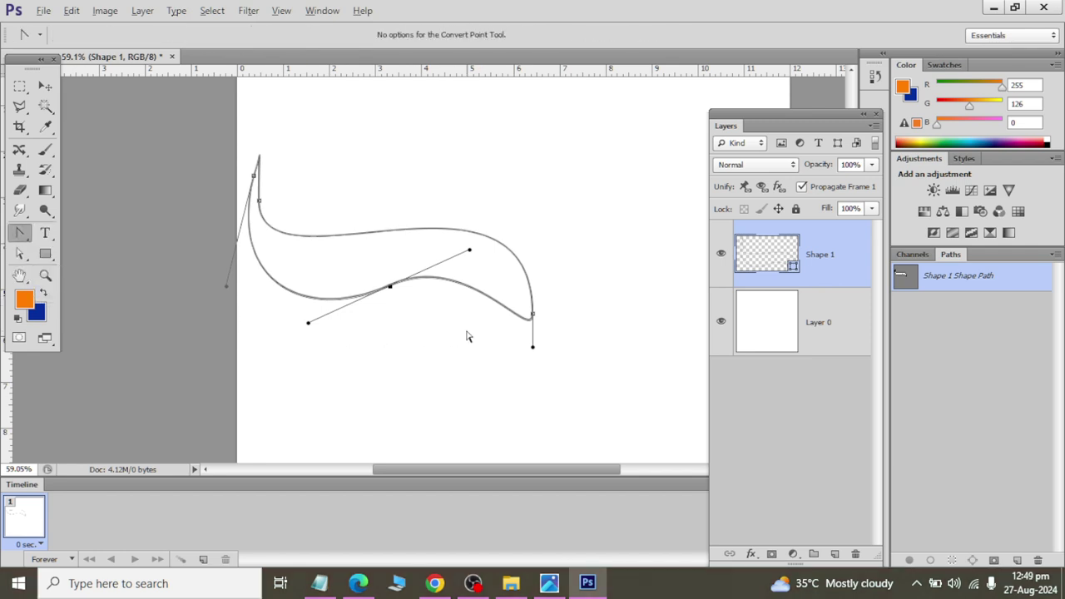
pyautogui.click(532, 315)
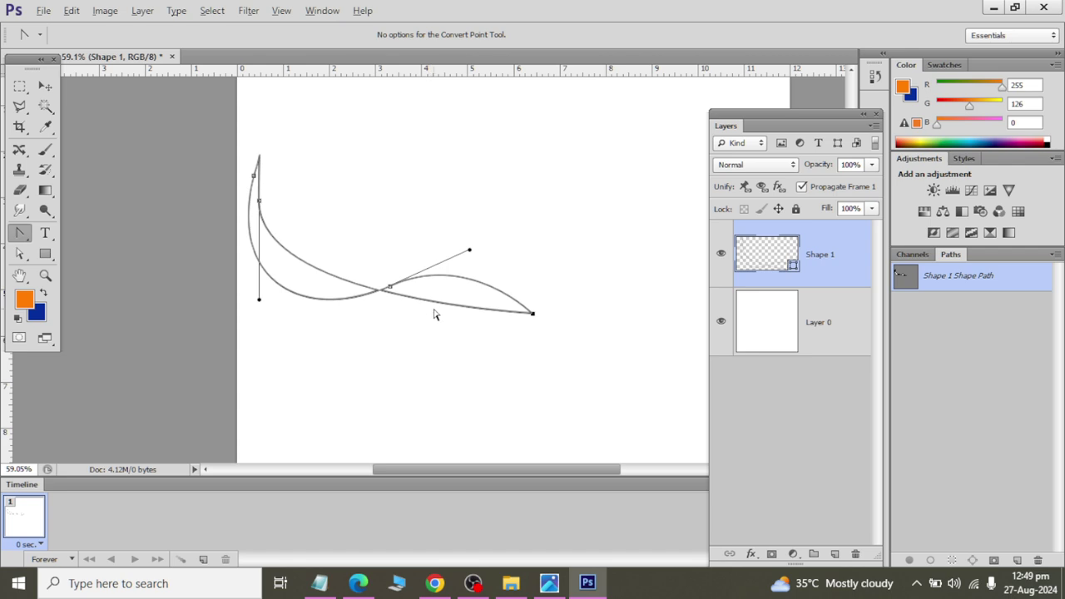
pyautogui.hotkey('ctrl', 'z')
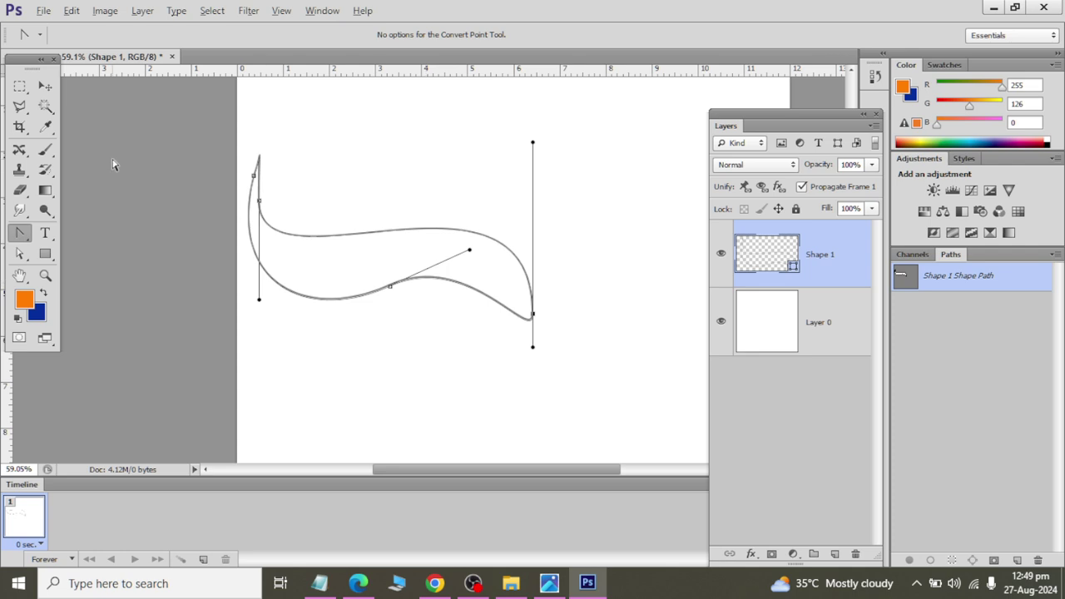
# Step: Reselect the Shape 1 layer with the Pen tool, fill the shape with blue and remove its stroke
pyautogui.click(45, 86)
pyautogui.click(812, 399)
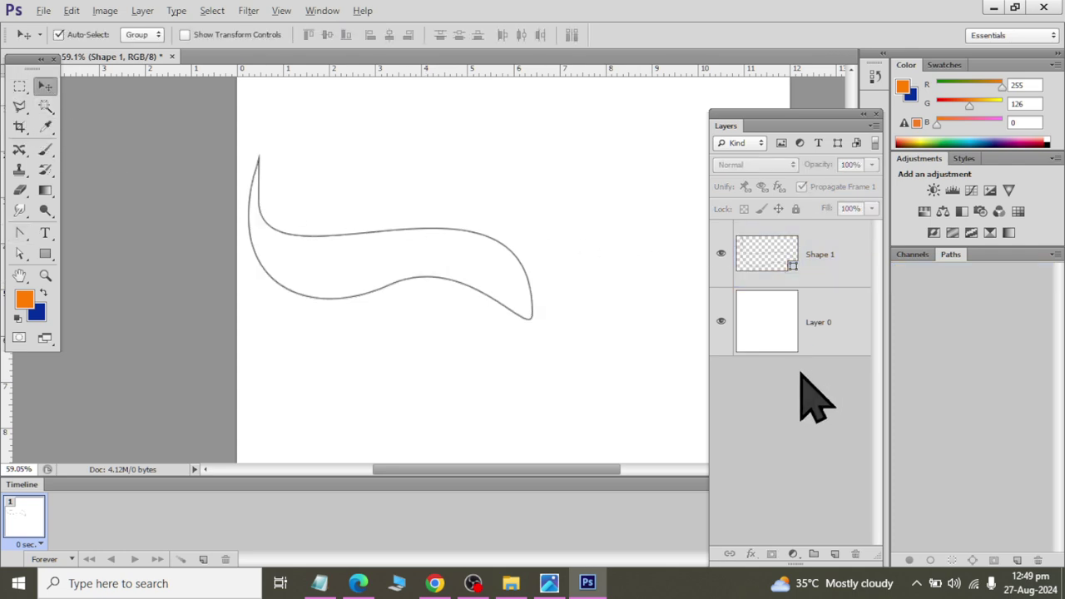
pyautogui.click(790, 265)
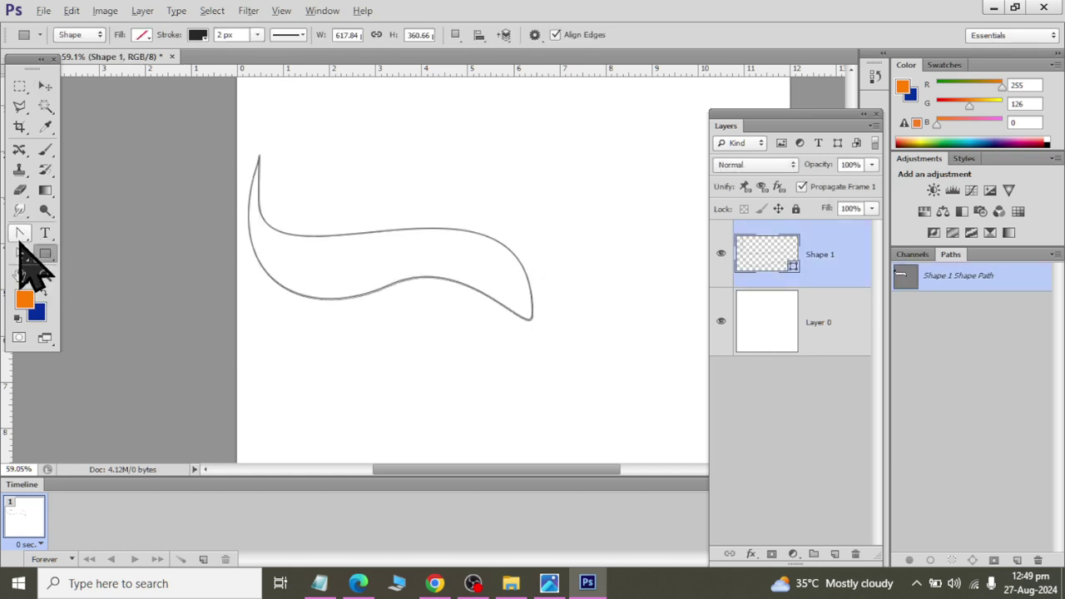
pyautogui.moveTo(22, 237); pyautogui.dragTo(65, 238)
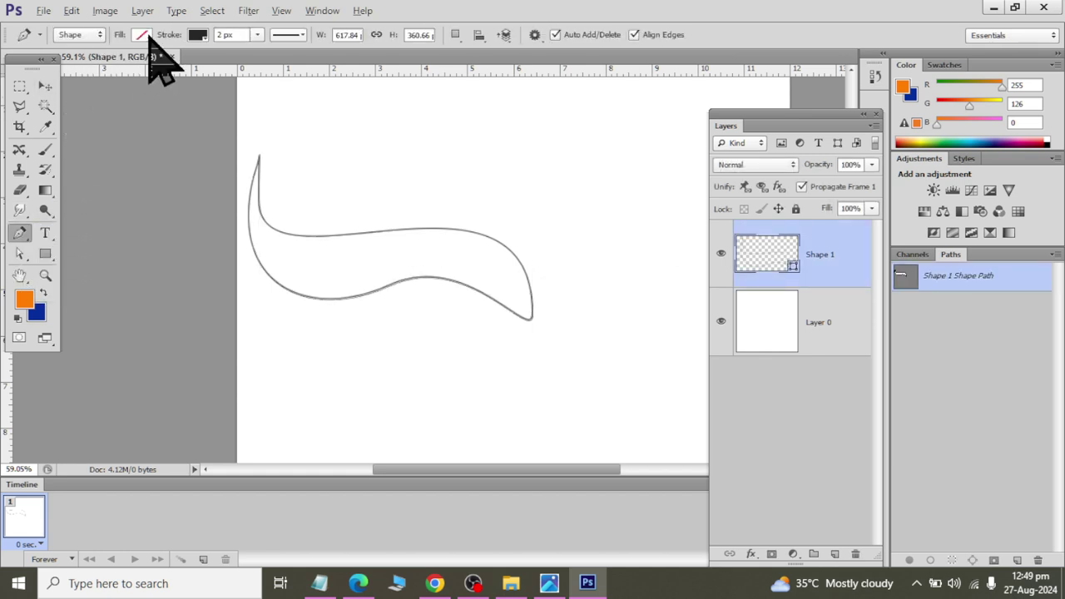
pyautogui.click(144, 35)
pyautogui.click(146, 161)
pyautogui.click(195, 40)
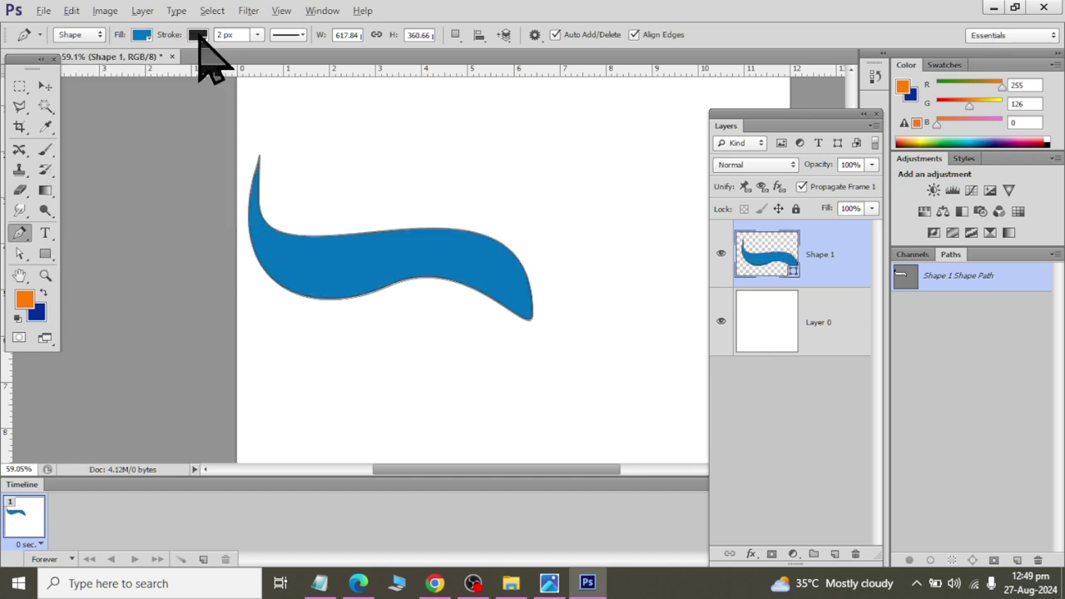
pyautogui.click(197, 38)
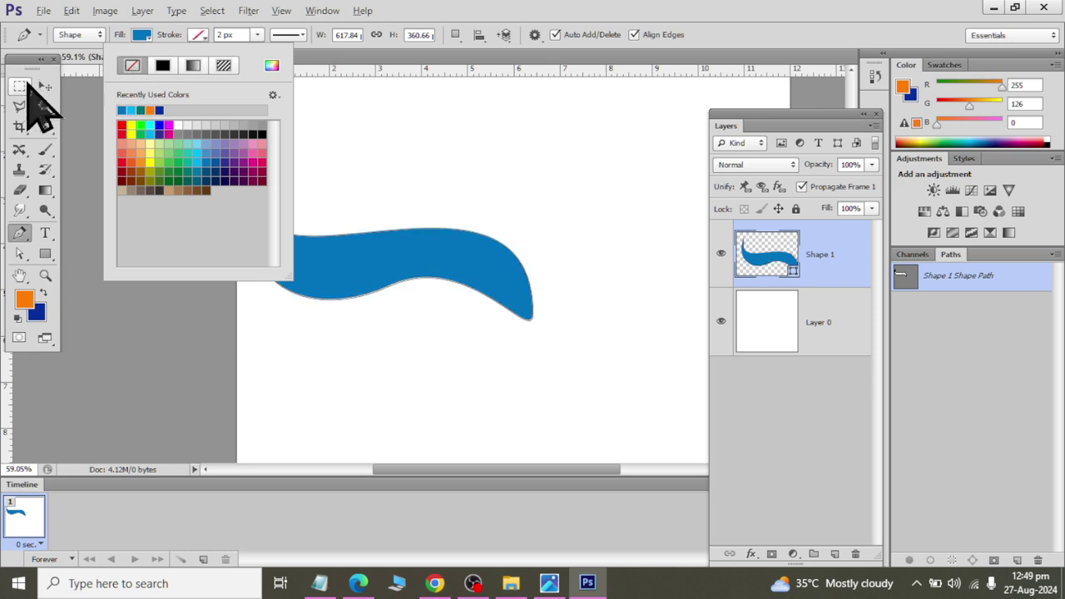
# Step: Move the blue shape further right and slightly up on the canvas, and delete it
pyautogui.click(45, 86)
pyautogui.click(479, 174)
pyautogui.moveTo(404, 259); pyautogui.dragTo(495, 311)
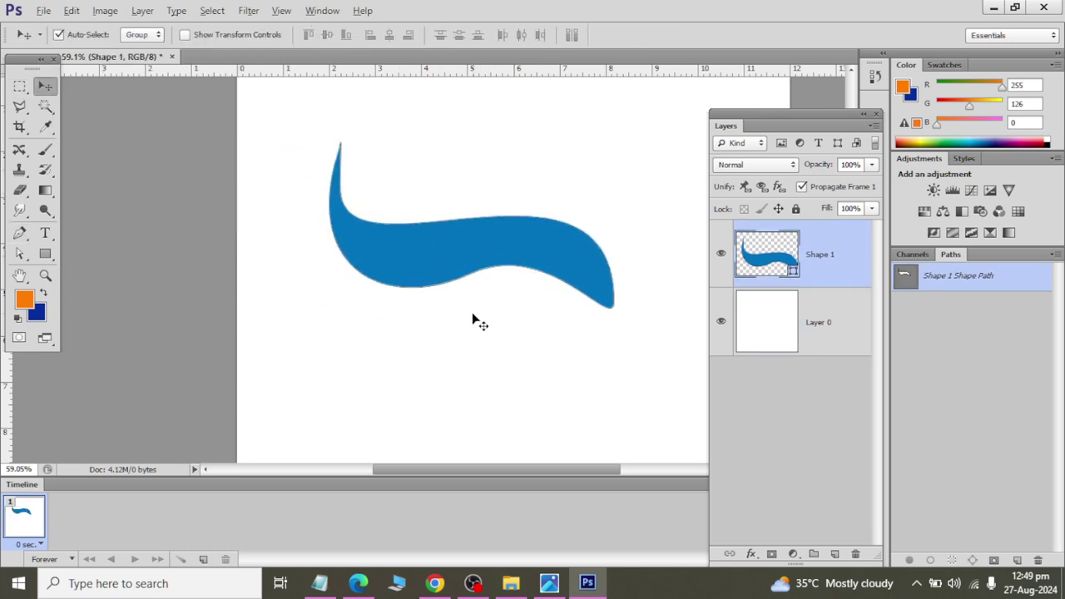
pyautogui.press('Delete')
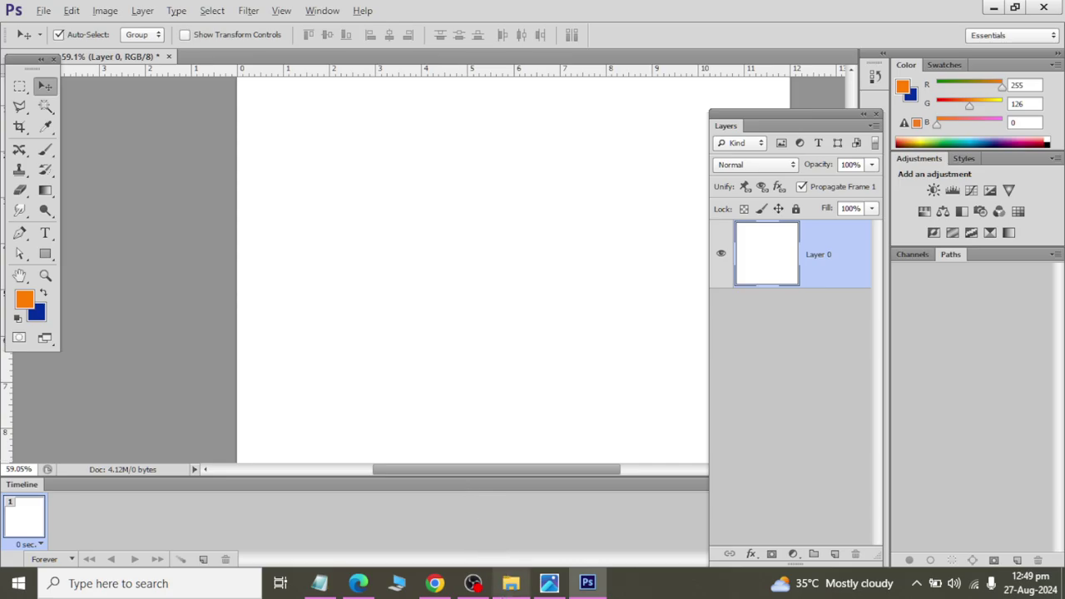
pyautogui.click(511, 583)
pyautogui.click(511, 583)
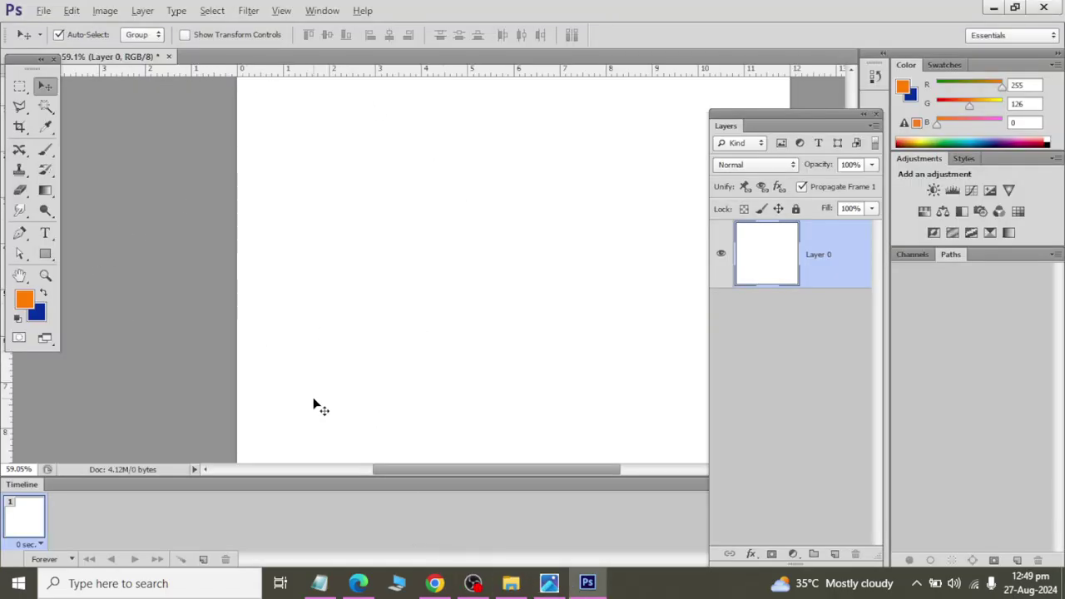
pyautogui.moveTo(435, 583)
pyautogui.moveTo(472, 584)
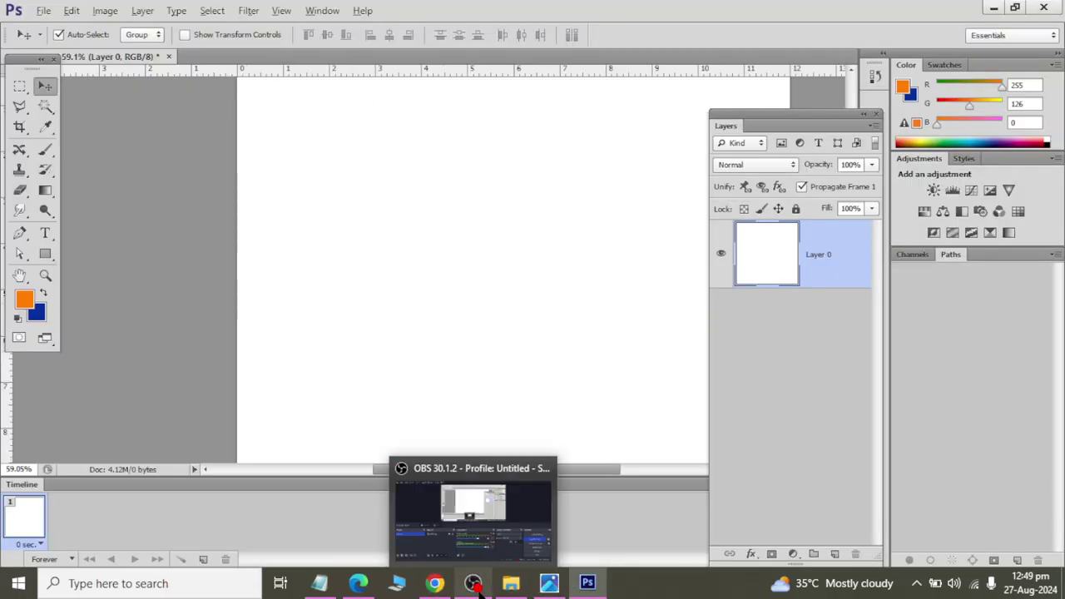